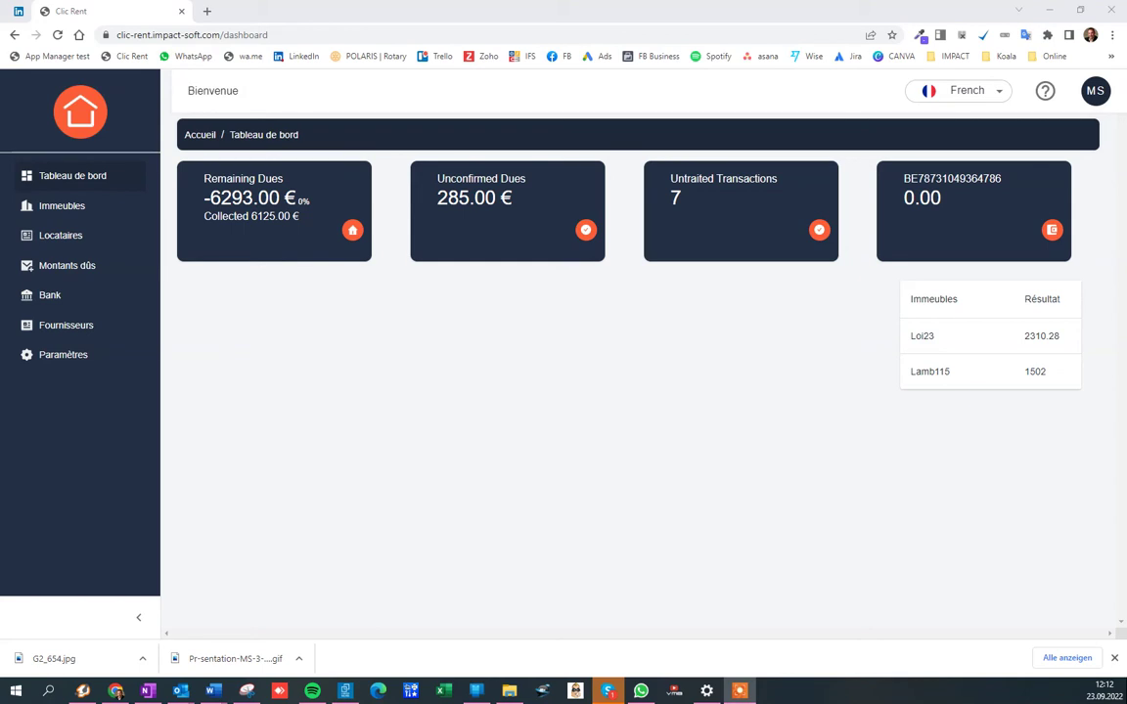
Open the tenants list, sort it by apartment, view the inactive and pending tenants, and return to the active ones
{"action": "left_click", "coordinate": [59, 236]}
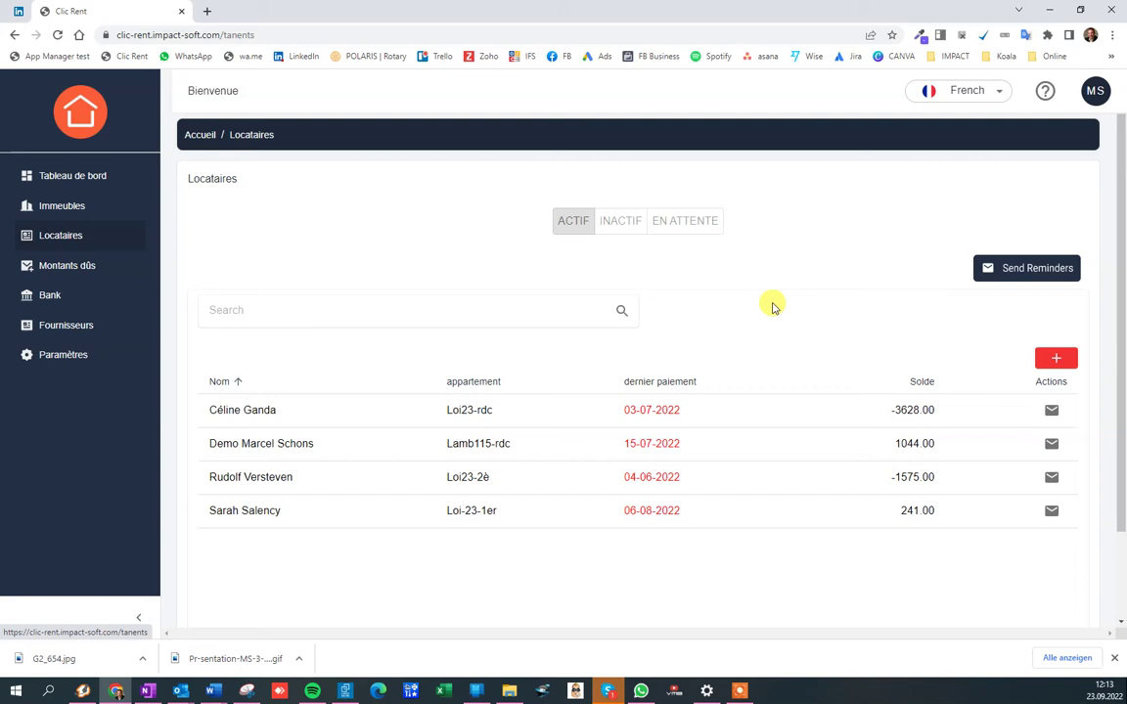
{"action": "left_click", "coordinate": [507, 386]}
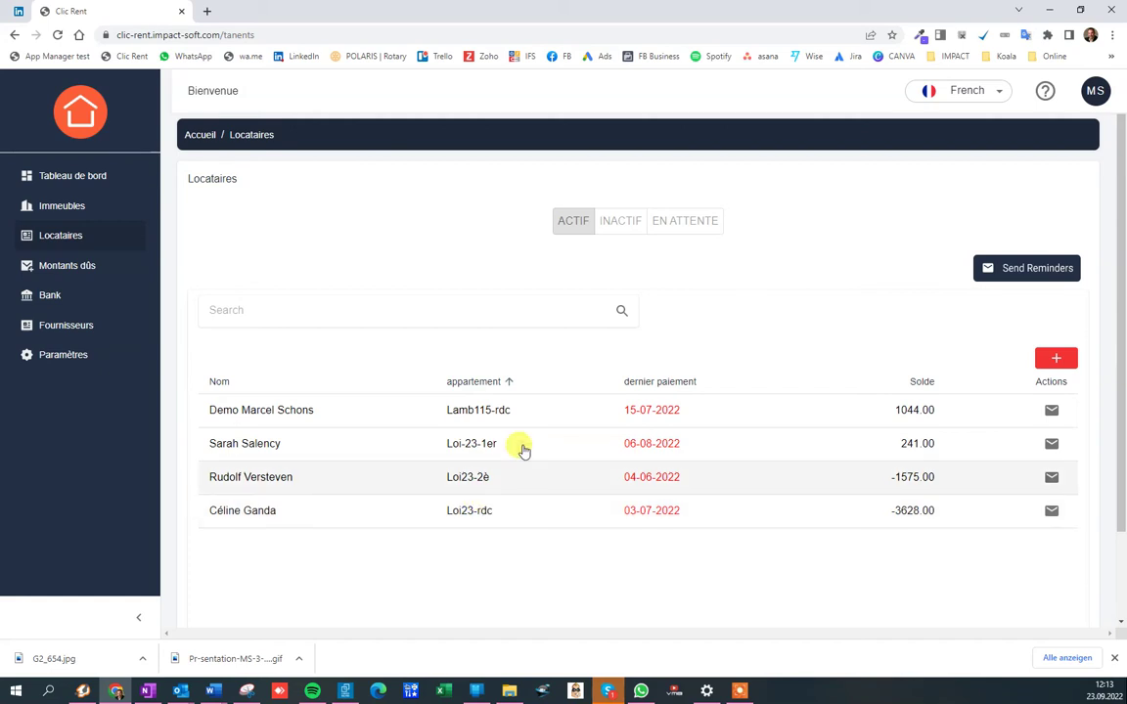
{"action": "left_click", "coordinate": [612, 224]}
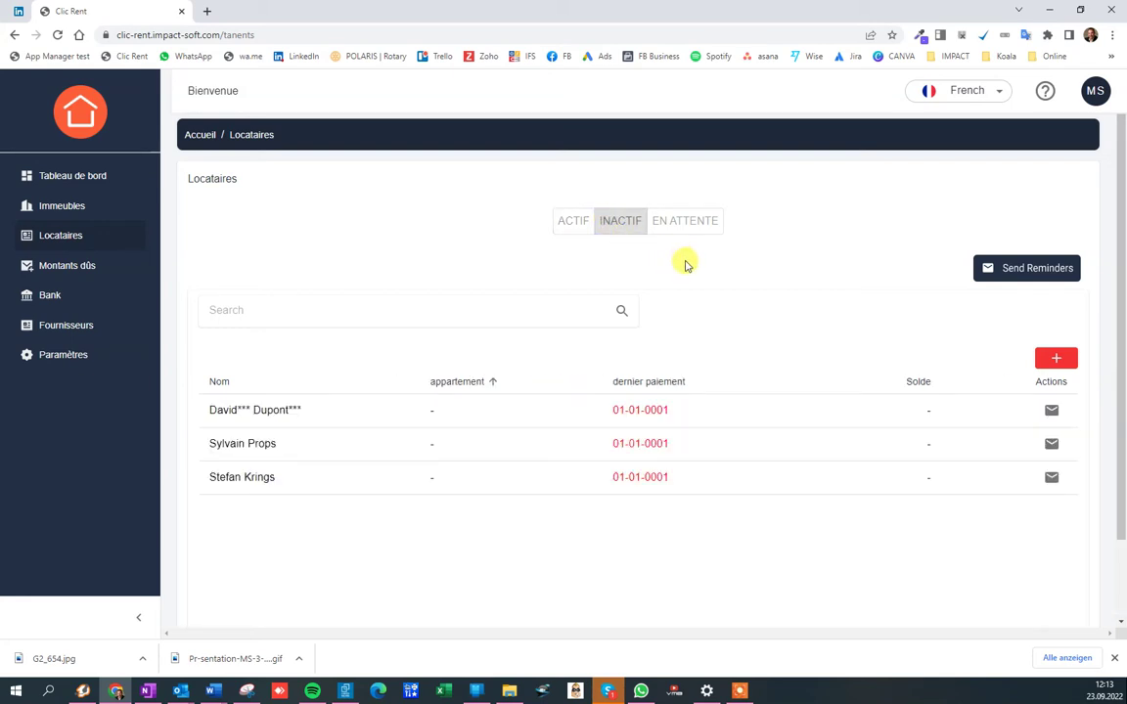
{"action": "left_click", "coordinate": [699, 224]}
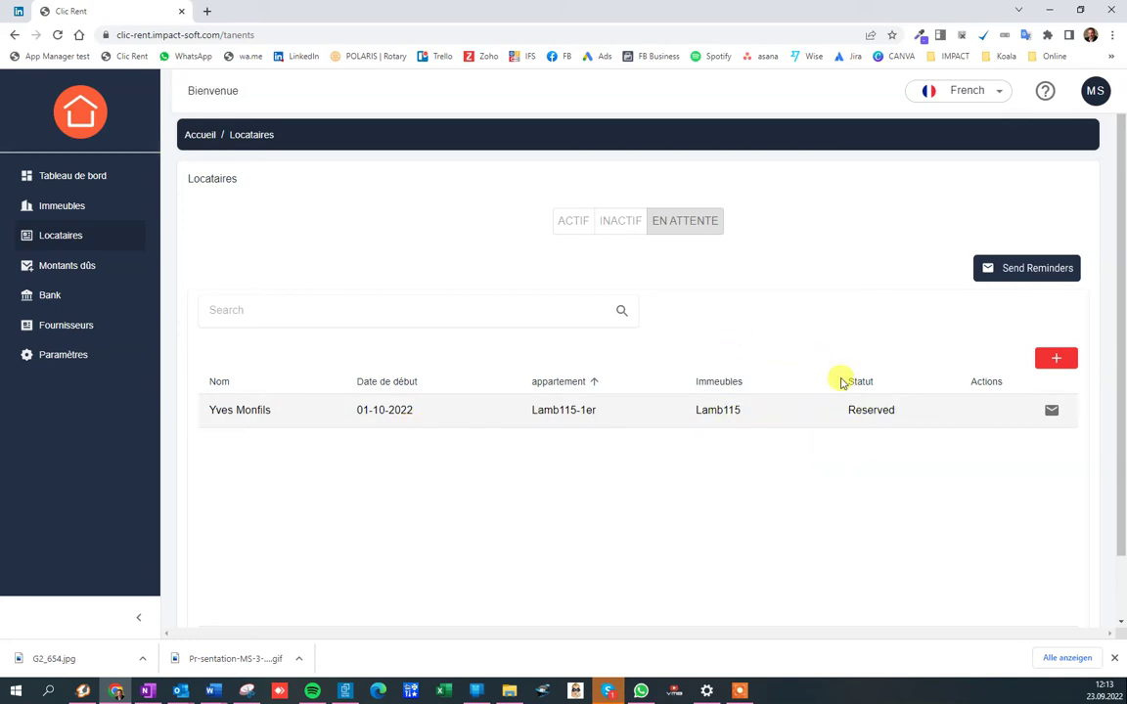
{"action": "left_click", "coordinate": [575, 221]}
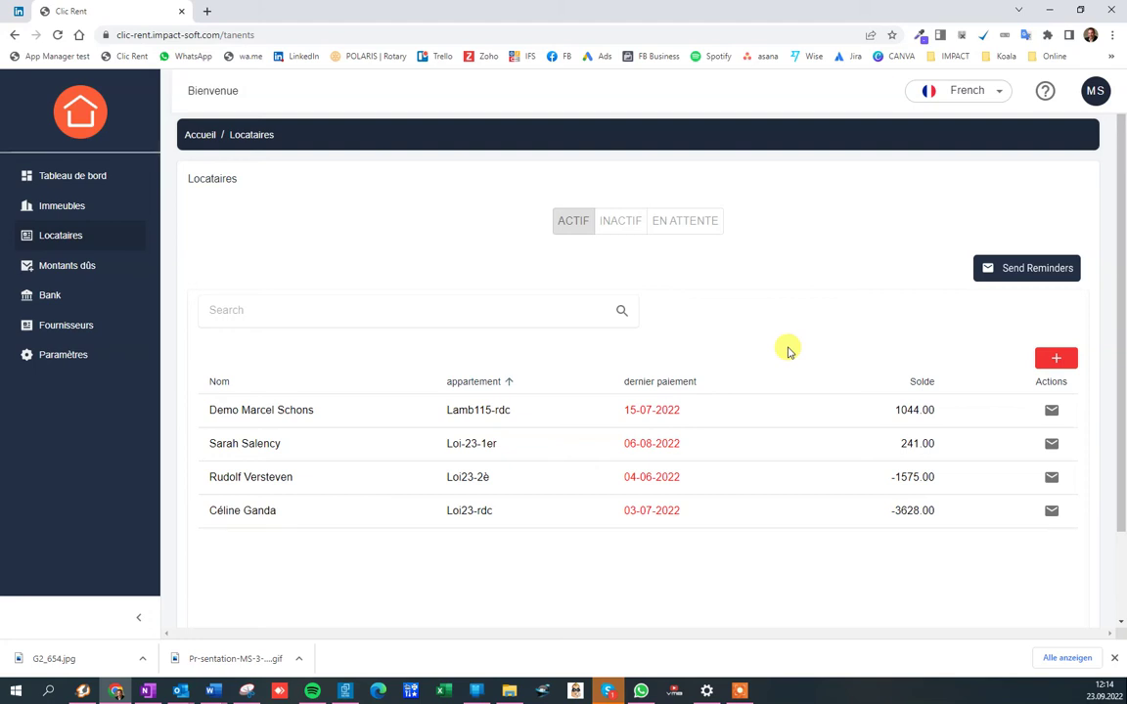
Look through the e-mail reminder settings and collapse that section again
{"action": "left_click", "coordinate": [68, 354]}
{"action": "left_click", "coordinate": [247, 247]}
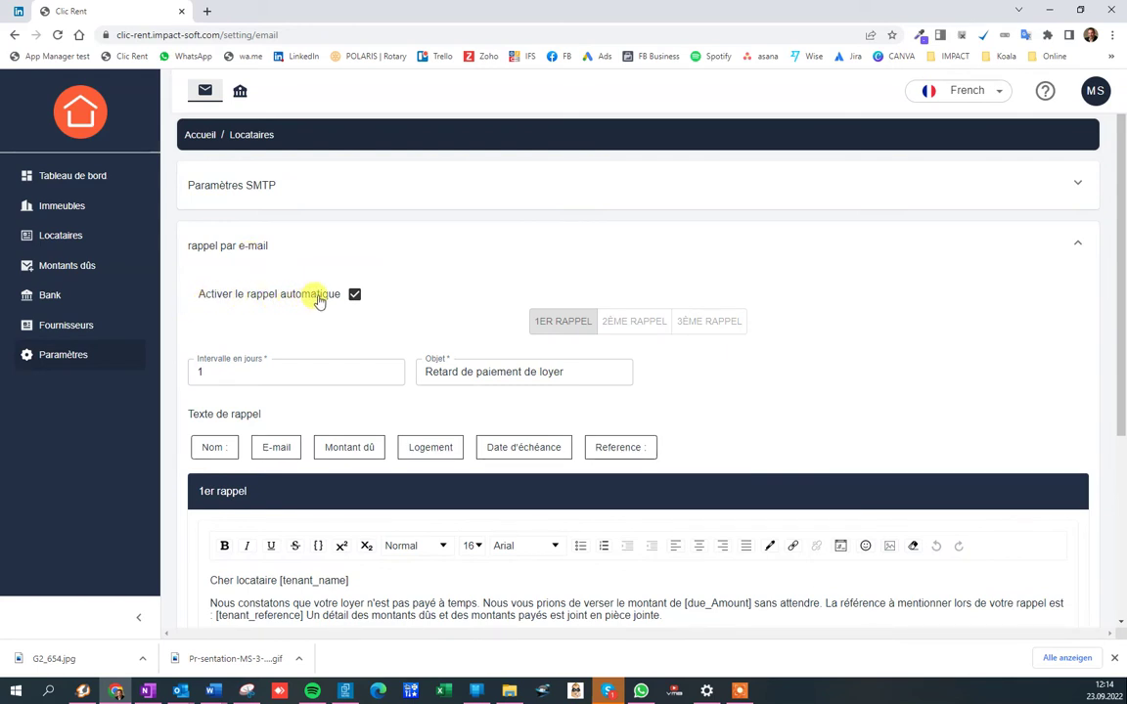
{"action": "left_click_drag", "start_coordinate": [268, 246], "coordinate": [245, 246]}
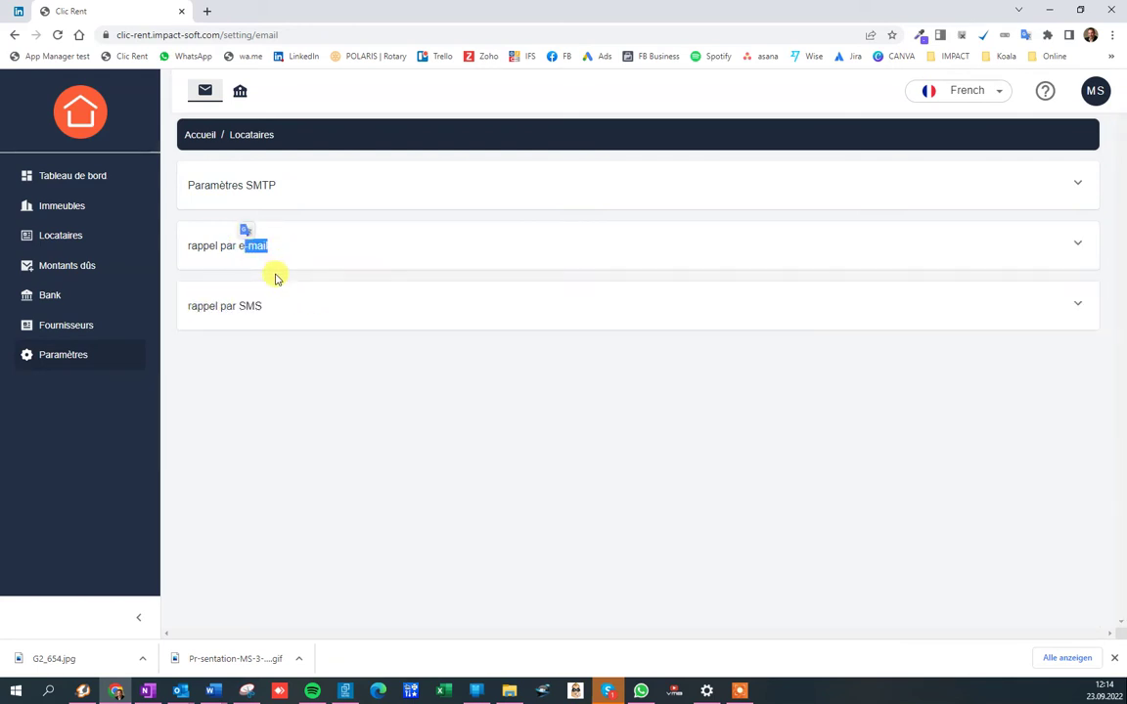
Examine the SMS reminder settings, comparing the interval in days for the first, second and third reminders
{"action": "left_click", "coordinate": [244, 304]}
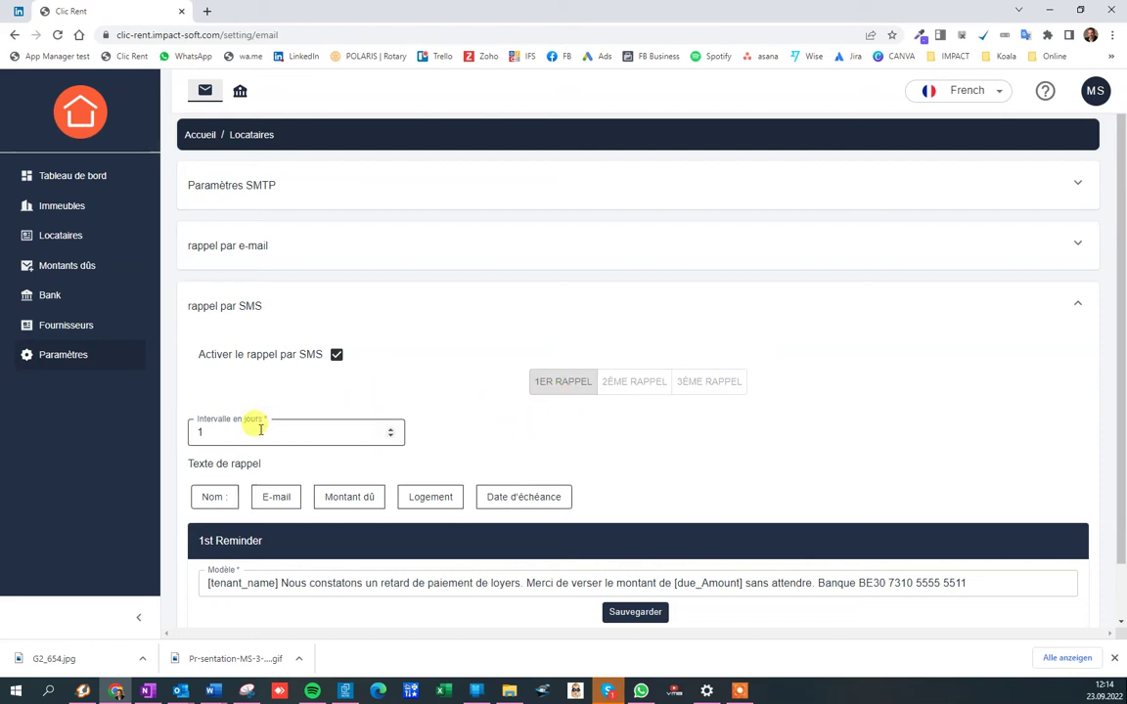
{"action": "double_click", "coordinate": [197, 432]}
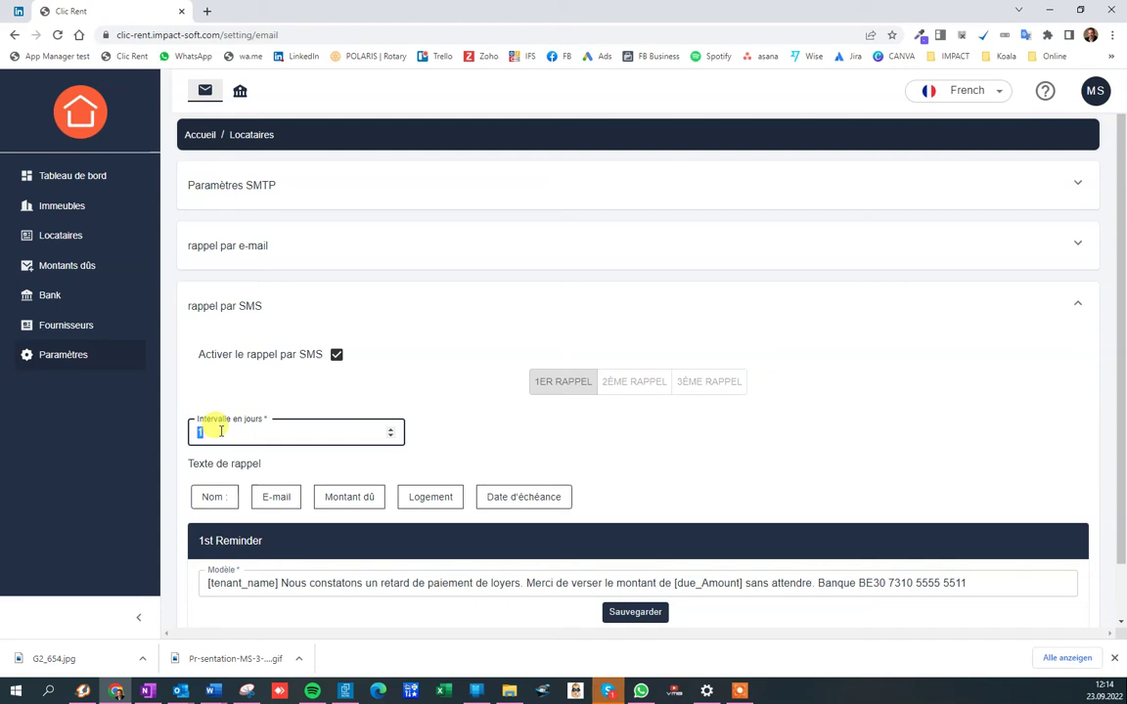
{"action": "left_click", "coordinate": [571, 393]}
{"action": "left_click", "coordinate": [631, 385]}
{"action": "left_click_drag", "start_coordinate": [239, 436], "coordinate": [162, 441]}
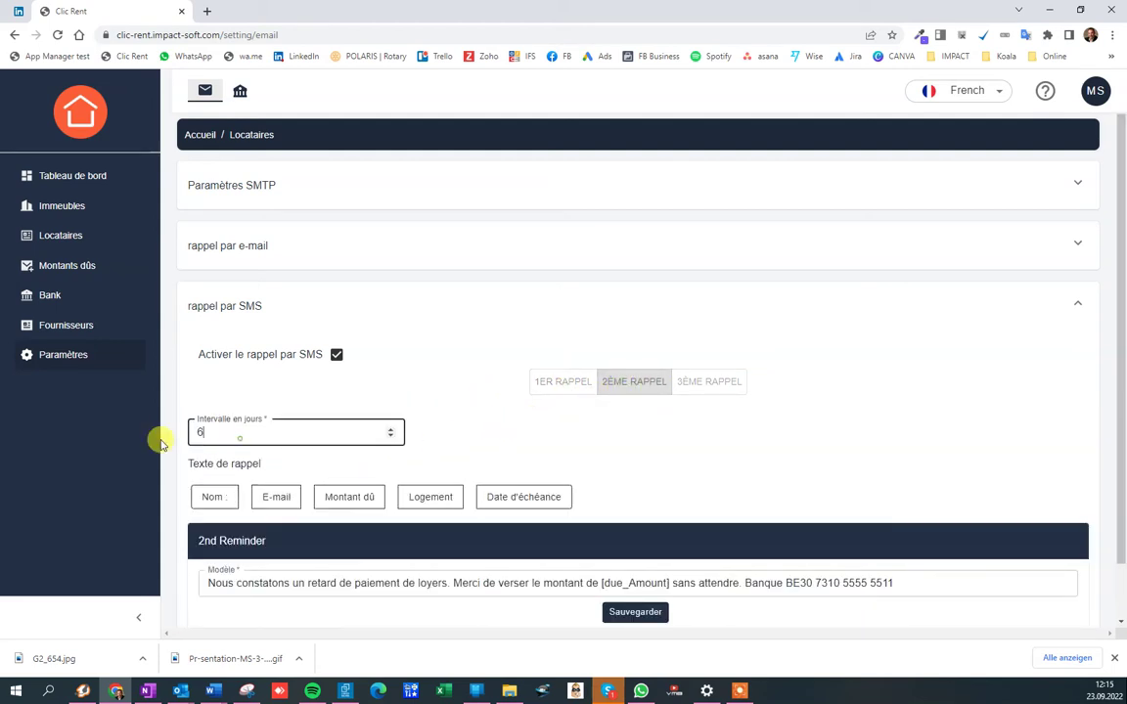
{"action": "left_click", "coordinate": [700, 389]}
{"action": "left_click_drag", "start_coordinate": [354, 433], "coordinate": [169, 432]}
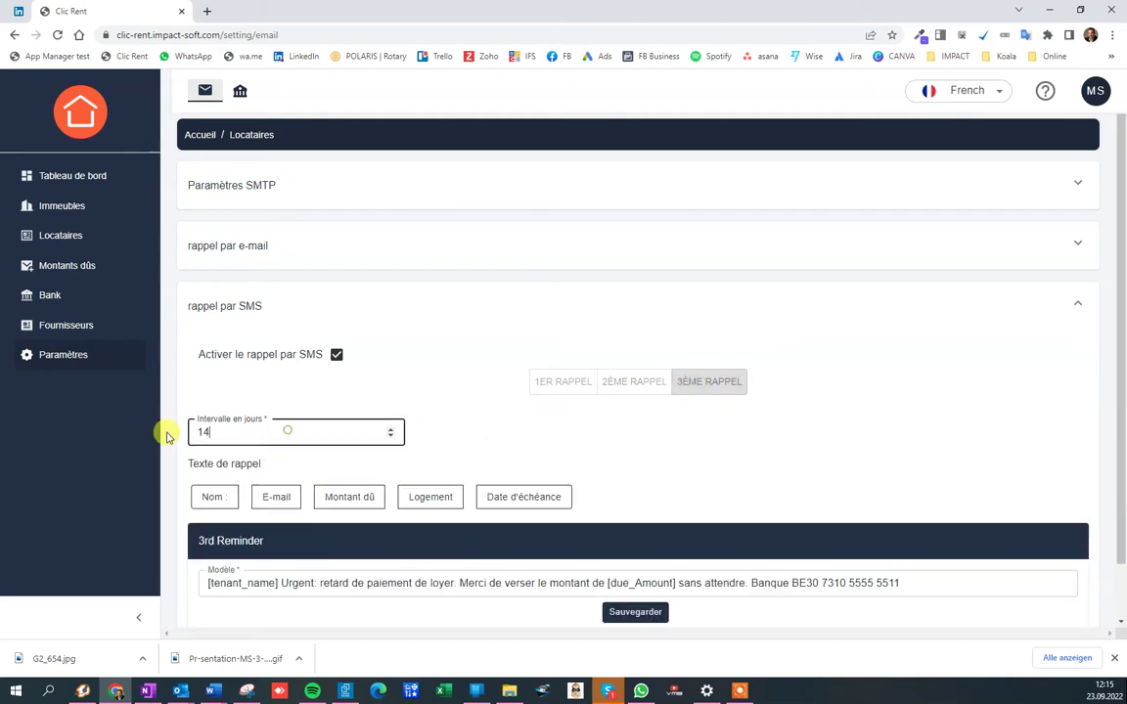
Inspect the third SMS reminder's template text, including the [due_Amount] and [tenant_name] placeholders
{"action": "scroll", "coordinate": [470, 420], "scroll_direction": "down", "scroll_amount": 1}
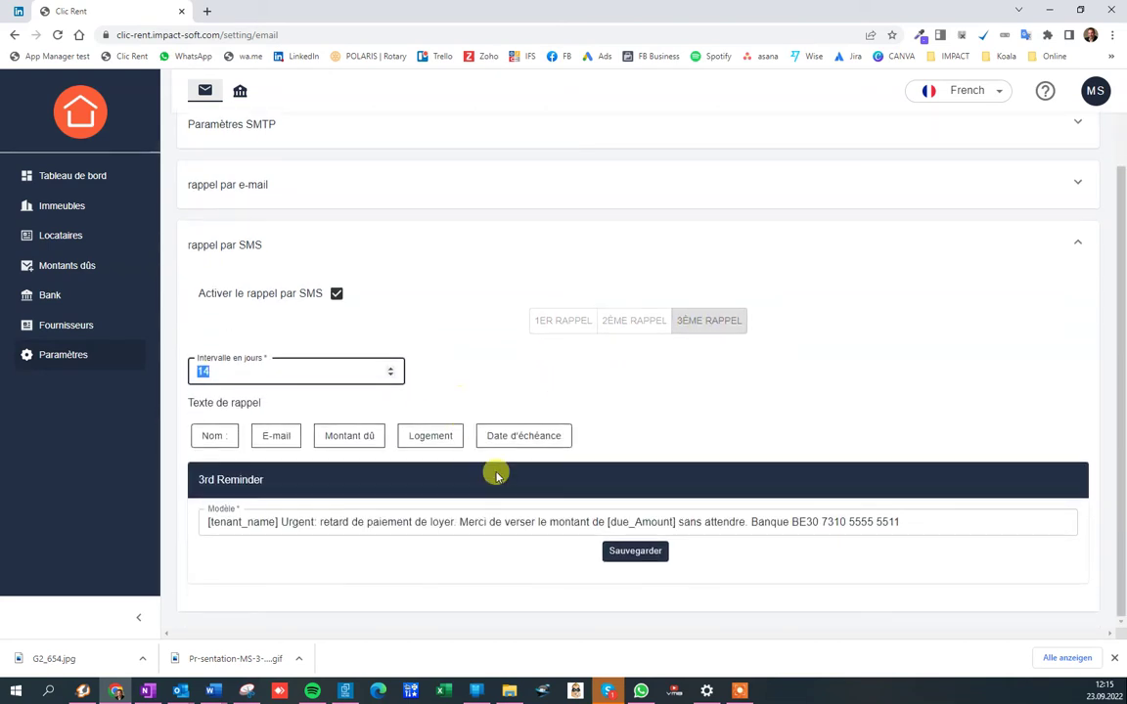
{"action": "left_click", "coordinate": [536, 524]}
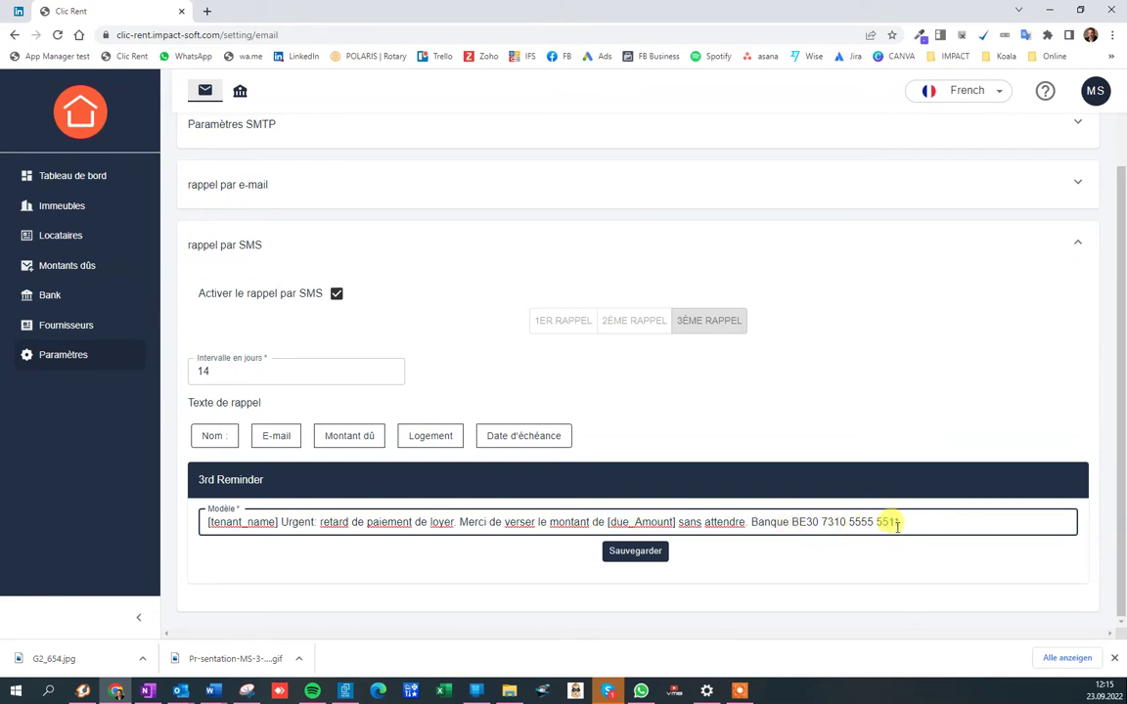
{"action": "left_click_drag", "start_coordinate": [898, 524], "coordinate": [169, 525]}
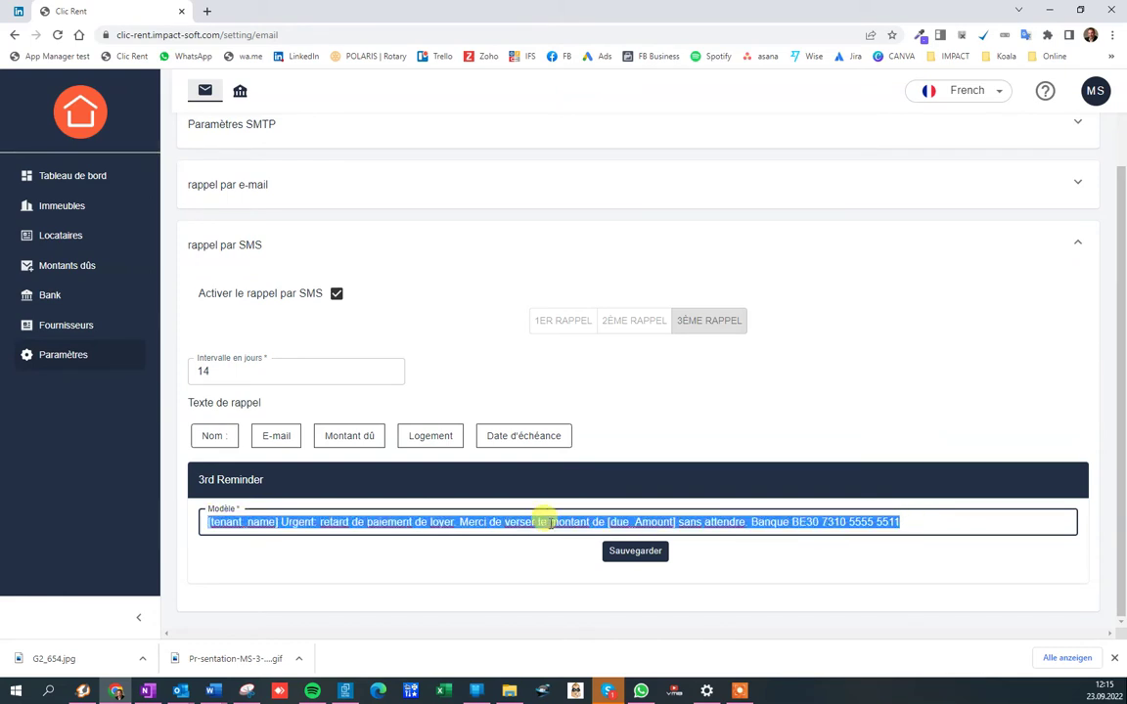
{"action": "left_click", "coordinate": [587, 522]}
{"action": "left_click_drag", "start_coordinate": [603, 522], "coordinate": [677, 523]}
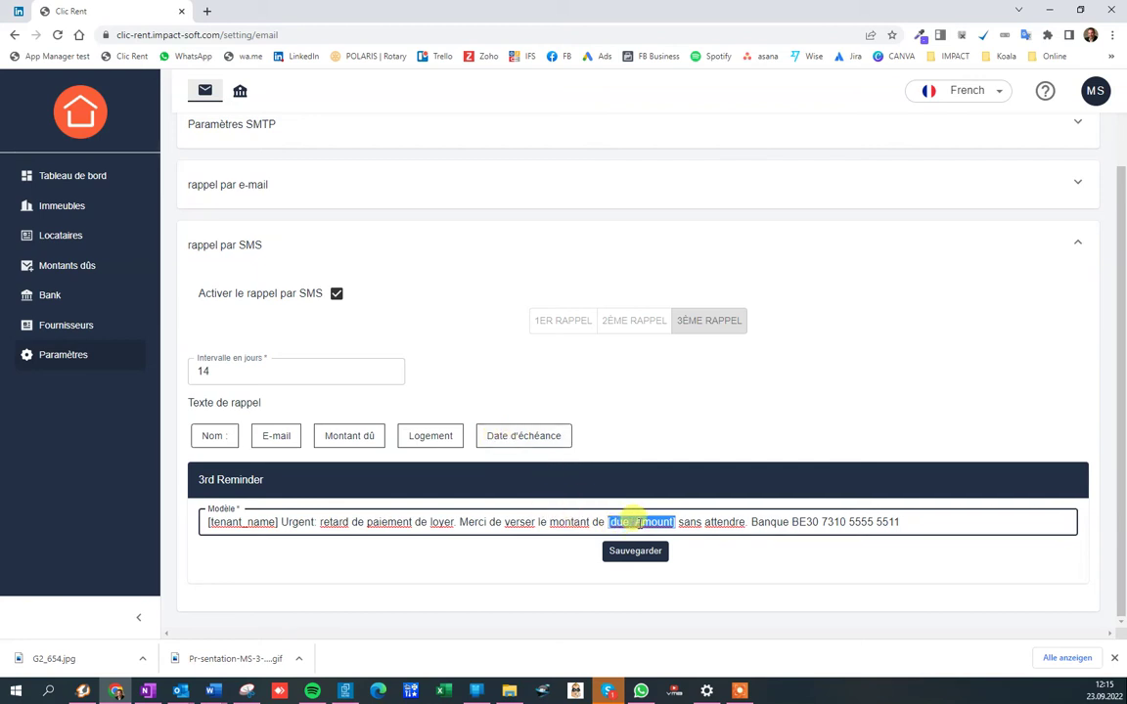
{"action": "left_click", "coordinate": [278, 521]}
{"action": "left_click_drag", "start_coordinate": [278, 521], "coordinate": [196, 521]}
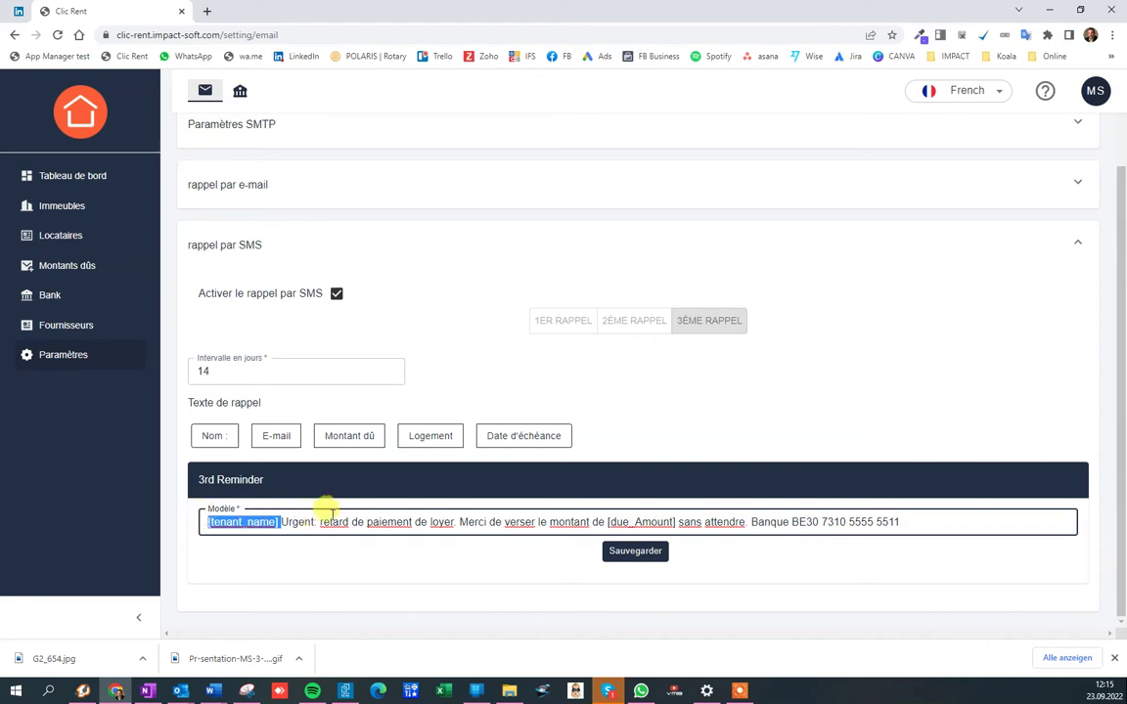
Draft a first reminder e-mail to the Loi23-rdc tenant, replacing the payment request text with "Merci", and leave it unsent
{"action": "left_click", "coordinate": [78, 239]}
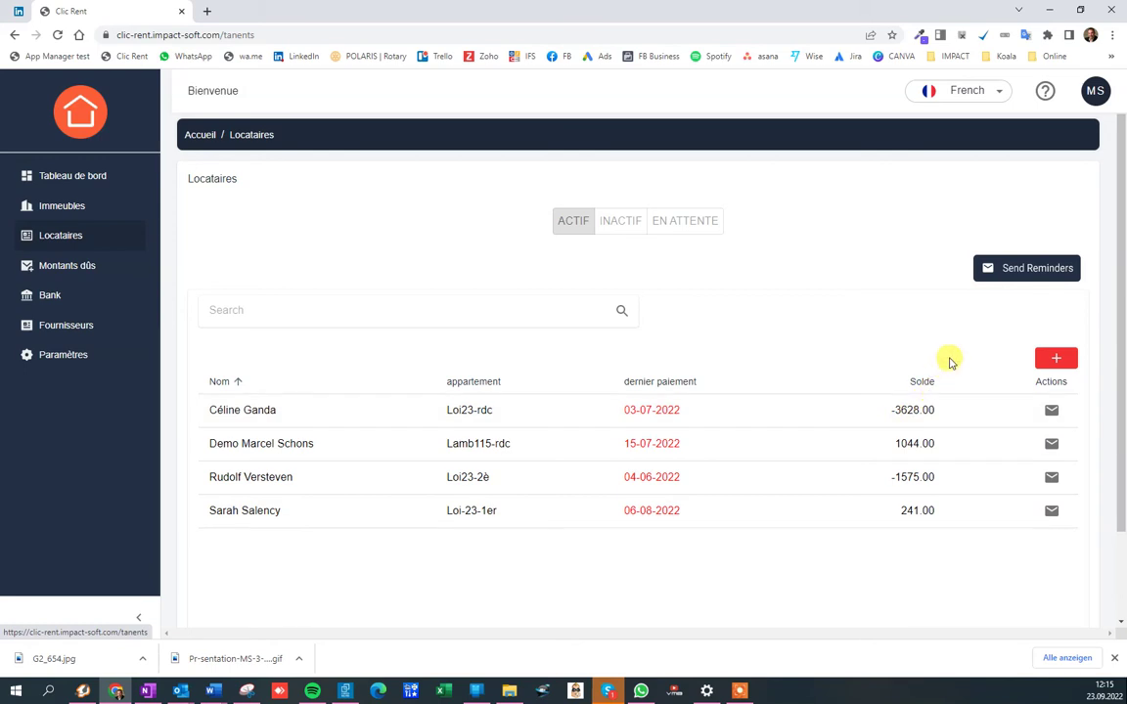
{"action": "left_click", "coordinate": [1051, 410]}
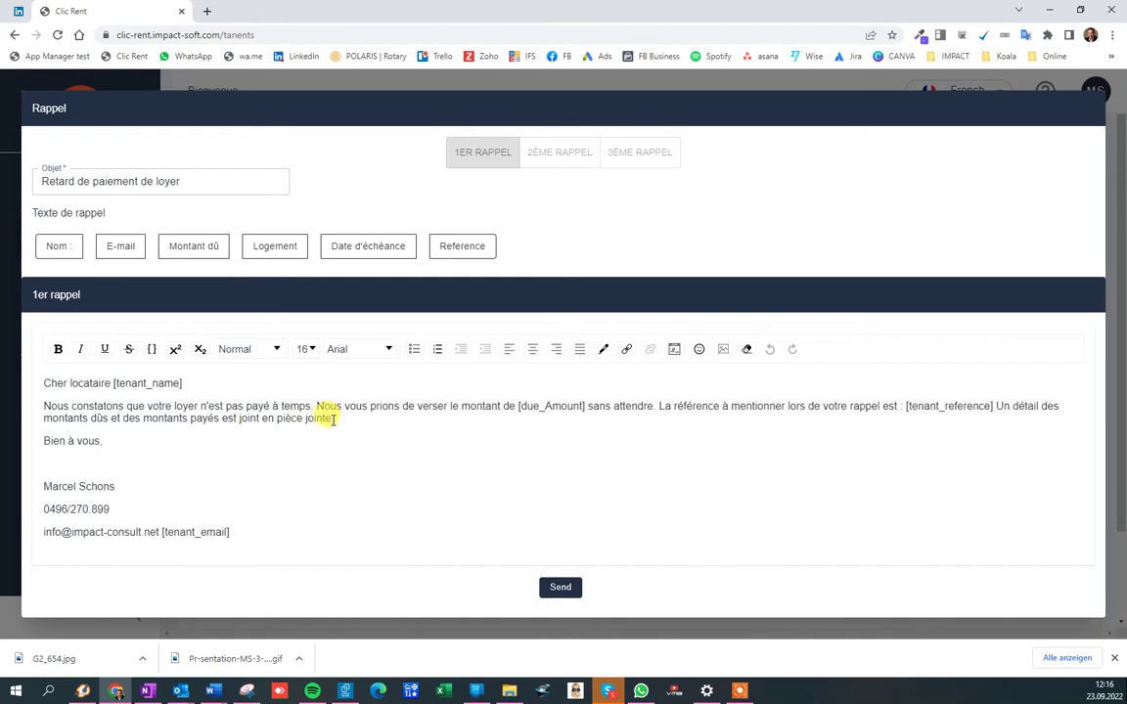
{"action": "left_click_drag", "start_coordinate": [317, 406], "coordinate": [354, 419]}
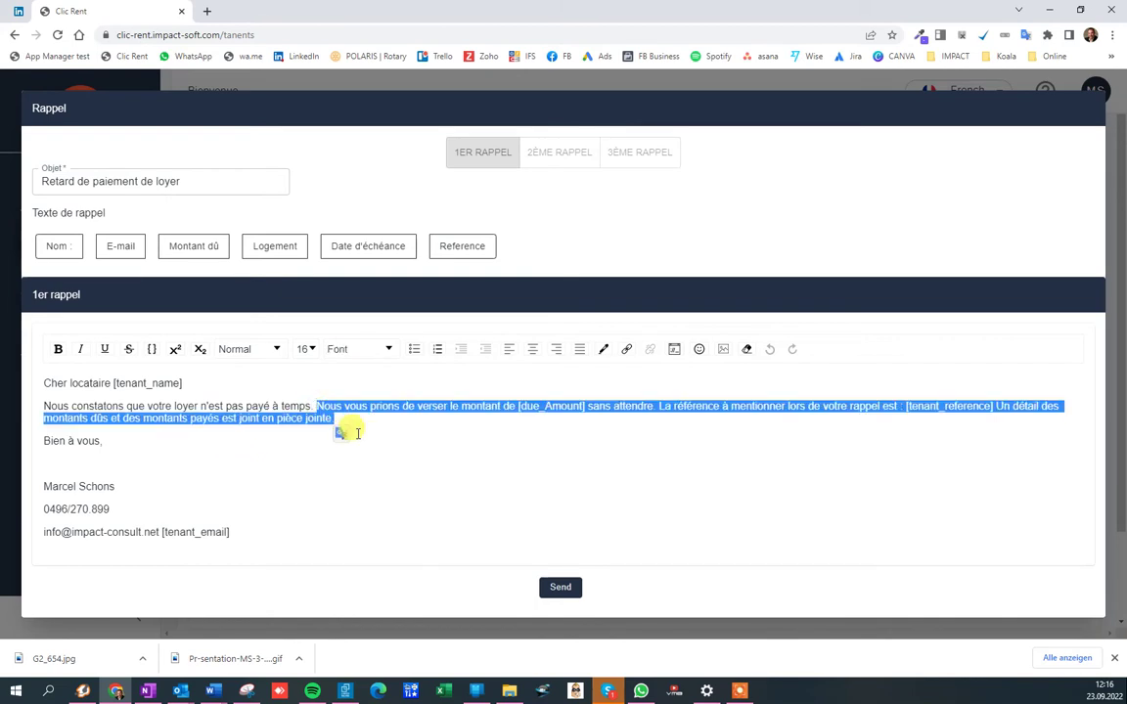
{"action": "key", "text": "BackSpace"}
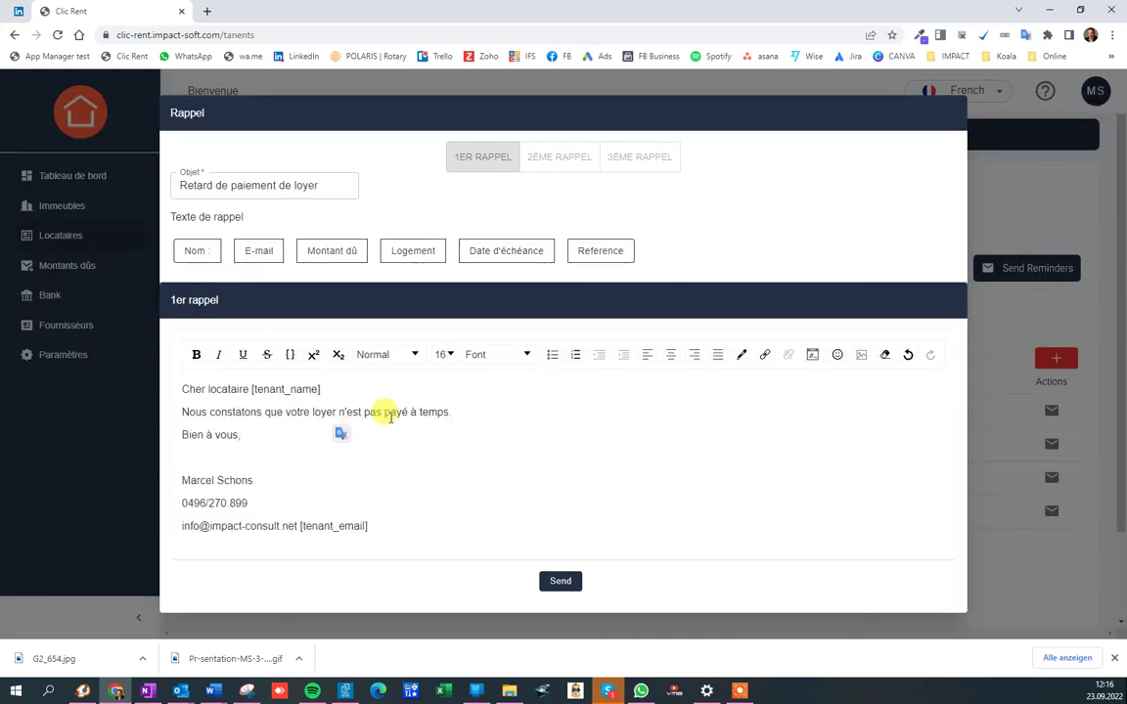
{"action": "type", "text": "Merci"}
{"action": "left_click", "coordinate": [98, 443]}
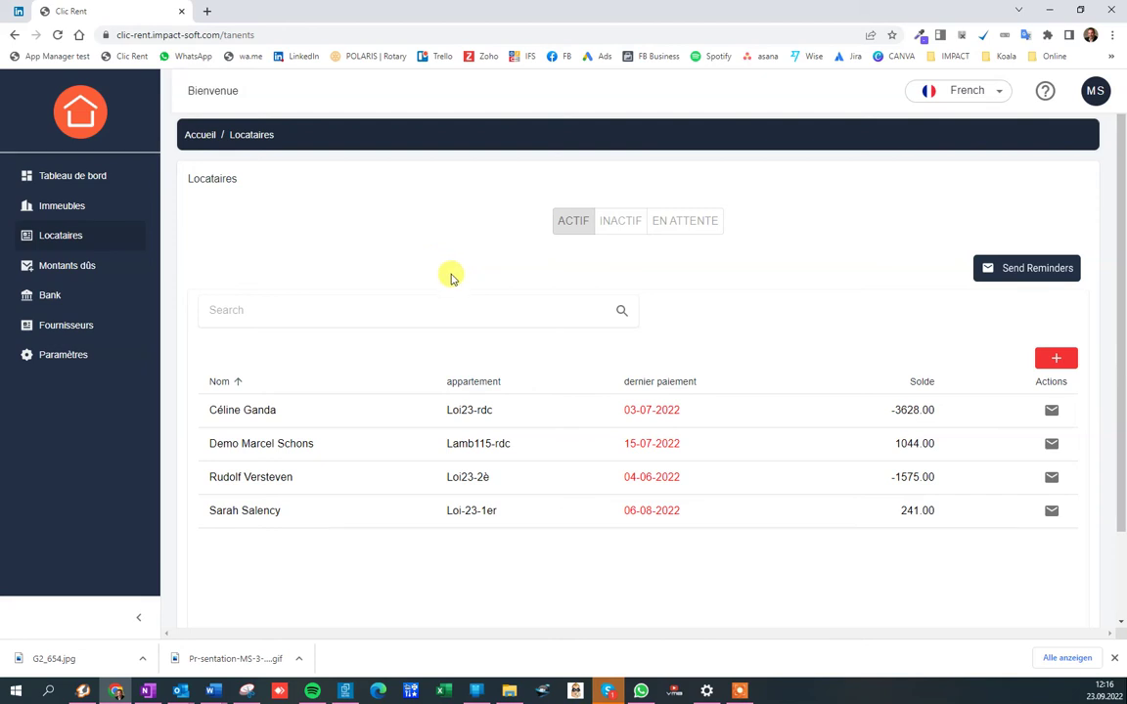
Open the details of the Loi23-rdc tenant and review the identity card field, document uploads and contracts
{"action": "left_click", "coordinate": [361, 410]}
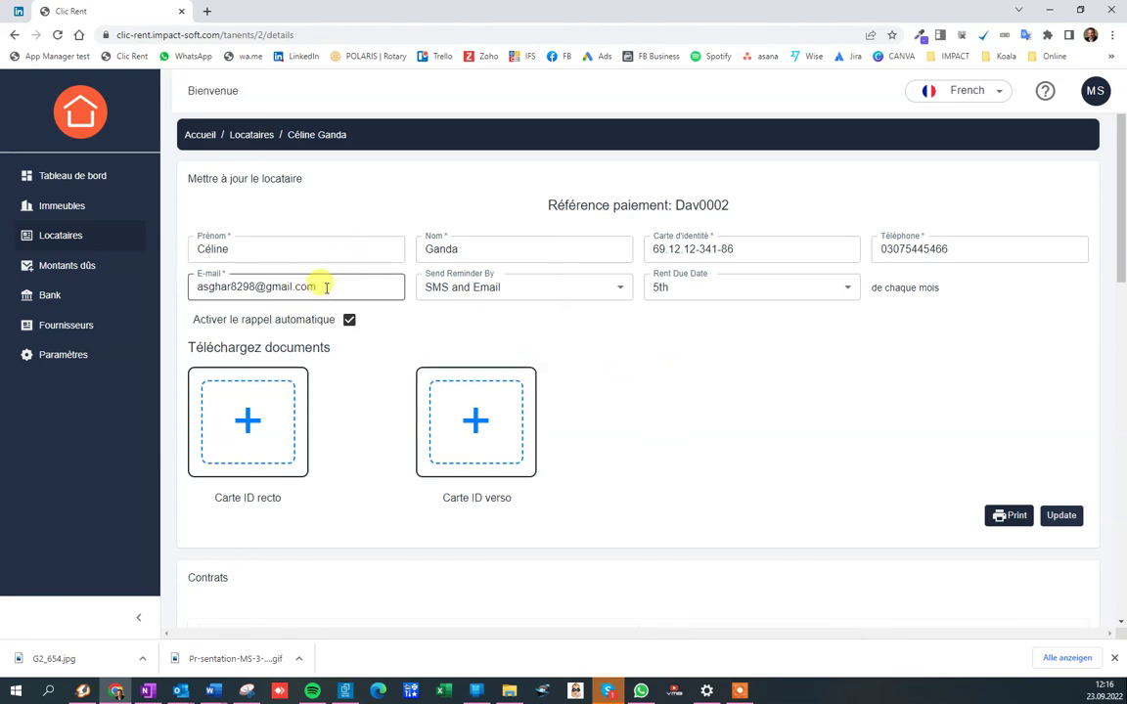
{"action": "left_click_drag", "start_coordinate": [779, 254], "coordinate": [633, 262]}
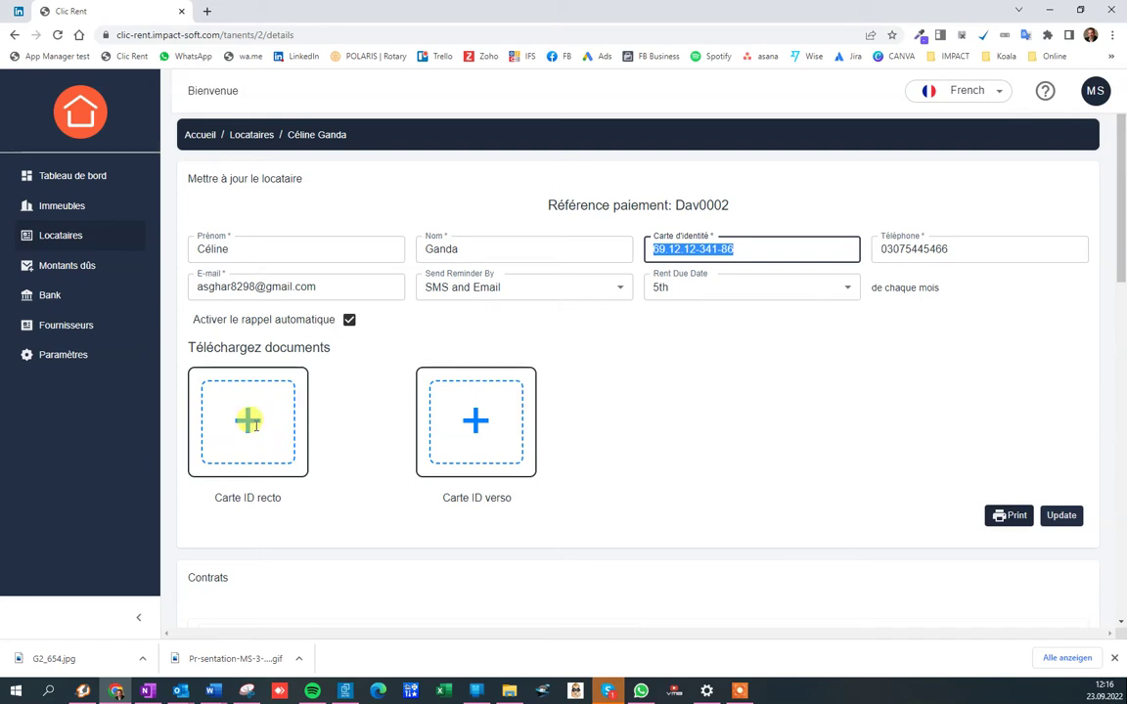
{"action": "scroll", "coordinate": [696, 402], "scroll_direction": "down", "scroll_amount": 4}
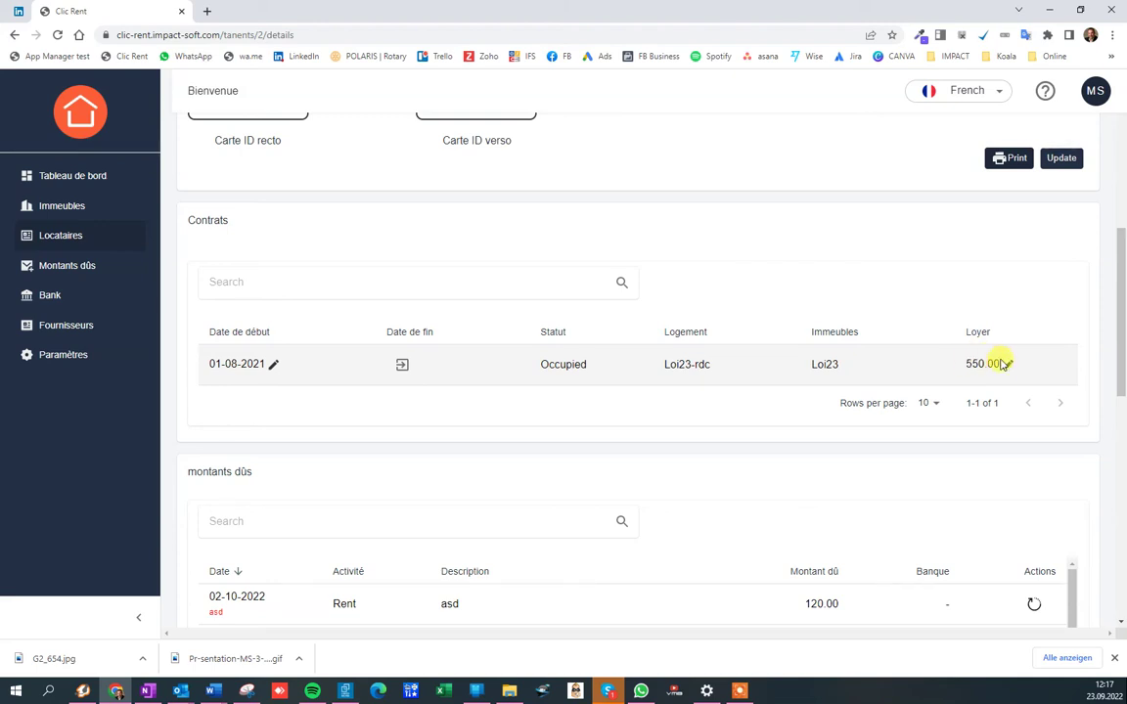
Try to update the rent of the Loi23-rdc contract to 561, and close the dialog
{"action": "left_click", "coordinate": [1007, 364]}
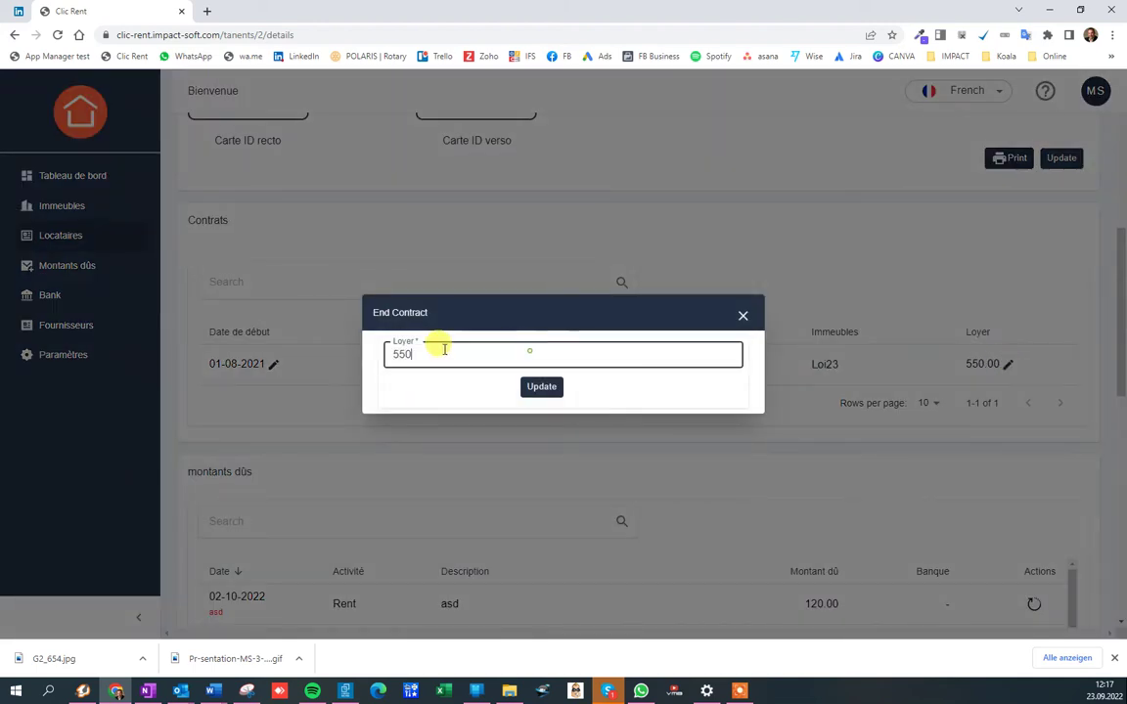
{"action": "left_click_drag", "start_coordinate": [440, 354], "coordinate": [377, 352]}
{"action": "type", "text": "561"}
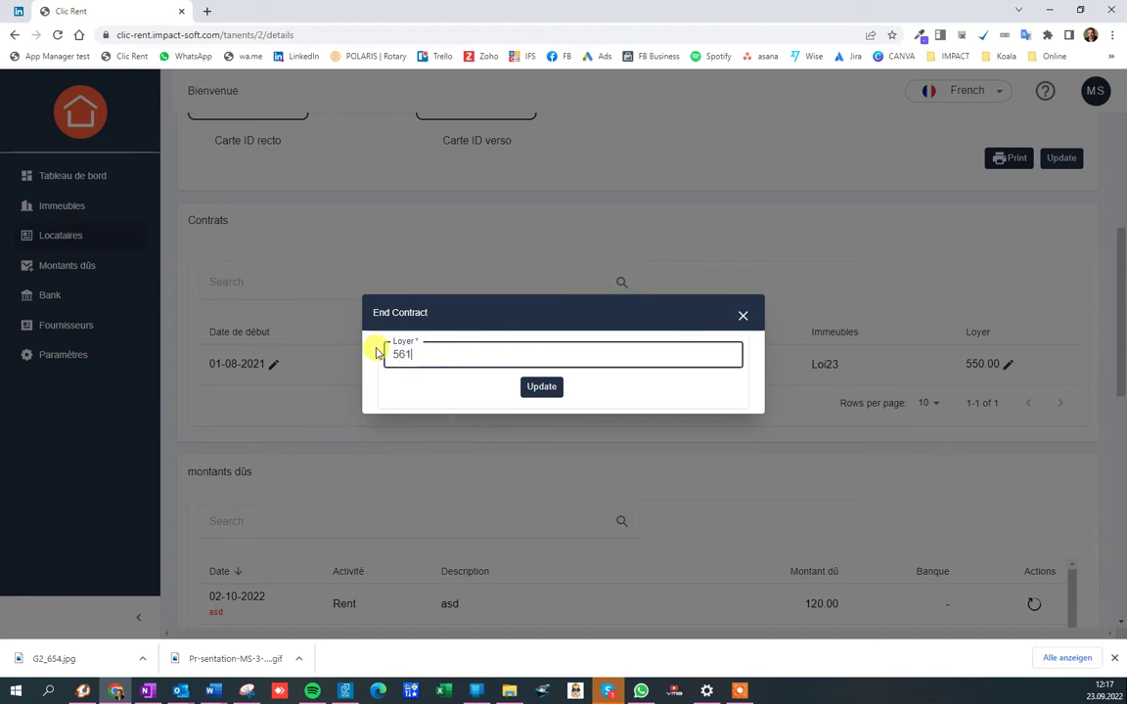
{"action": "left_click", "coordinate": [540, 387]}
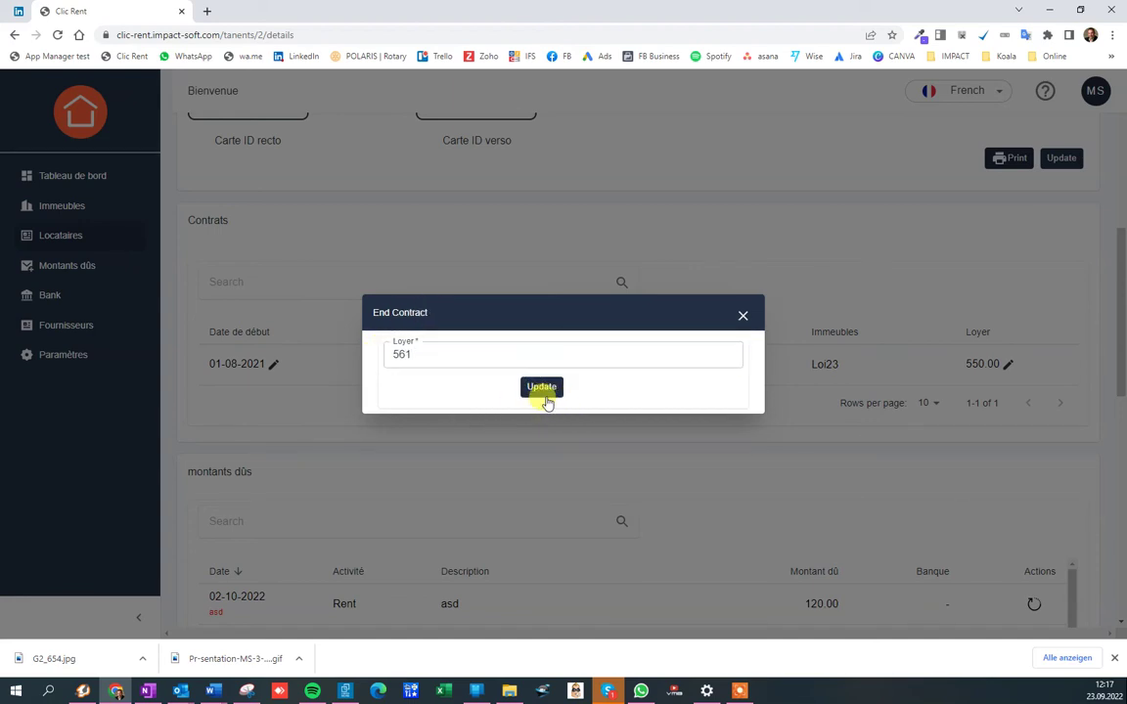
{"action": "left_click", "coordinate": [742, 315]}
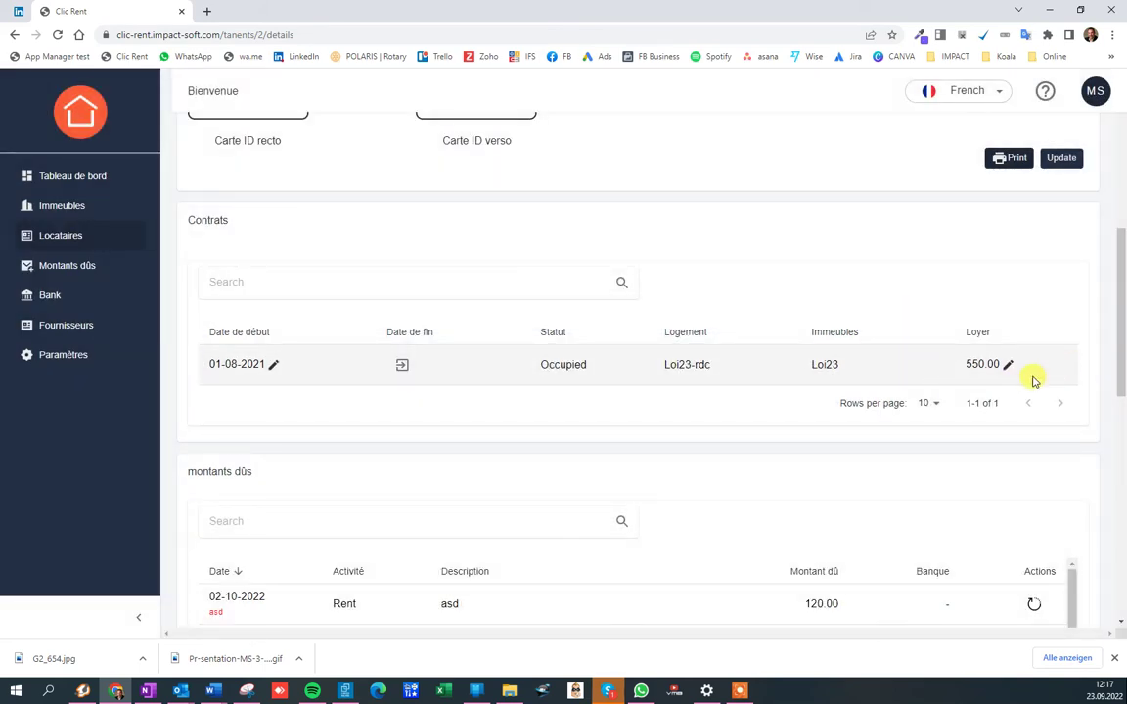
Review the tenant's list of due amounts and payments
{"action": "scroll", "coordinate": [794, 402], "scroll_direction": "down", "scroll_amount": 4}
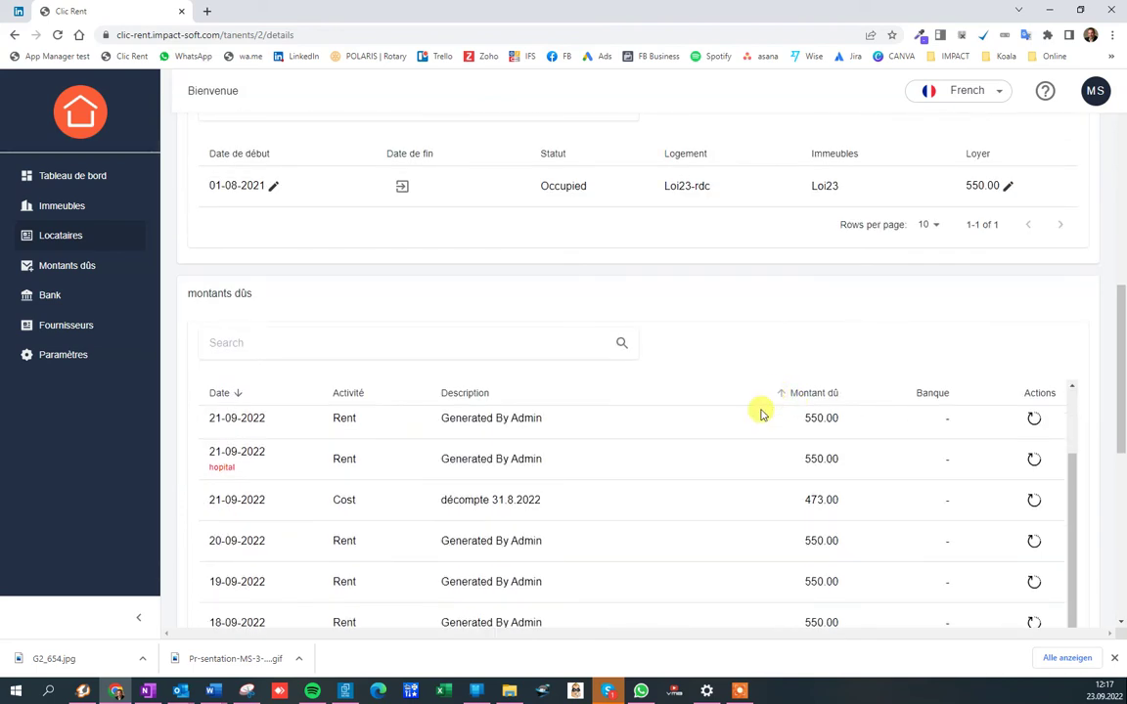
{"action": "scroll", "coordinate": [706, 467], "scroll_direction": "down", "scroll_amount": 4}
{"action": "scroll", "coordinate": [704, 472], "scroll_direction": "up", "scroll_amount": 1}
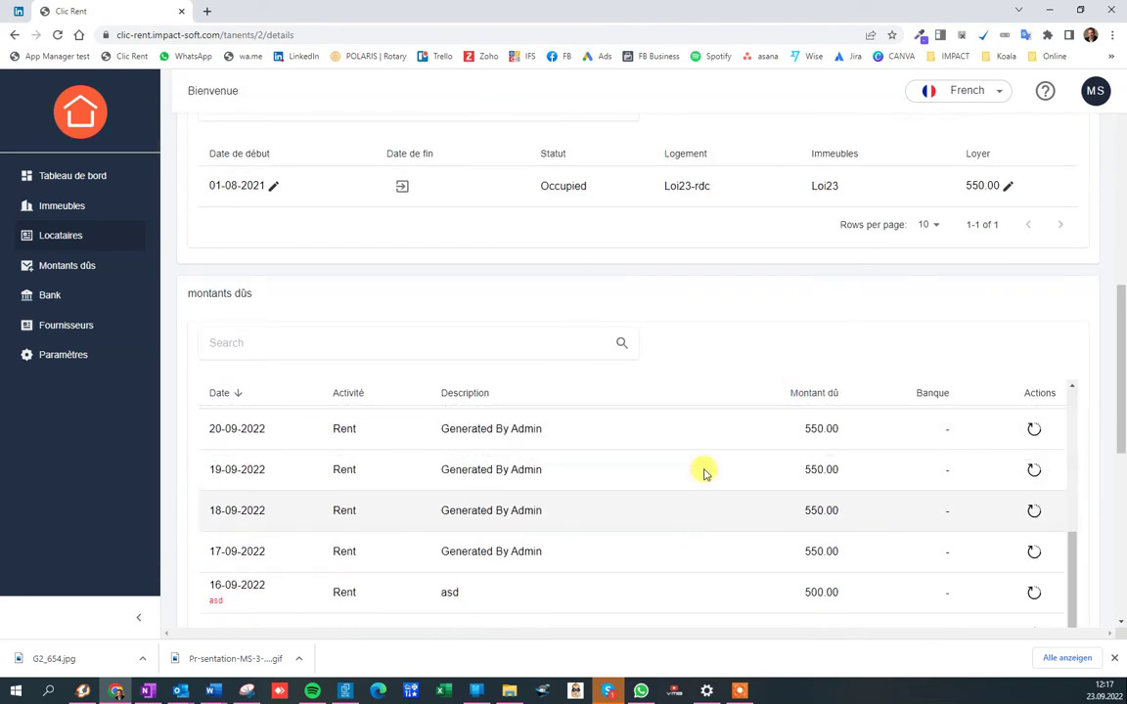
{"action": "scroll", "coordinate": [705, 471], "scroll_direction": "up", "scroll_amount": 5}
{"action": "scroll", "coordinate": [559, 469], "scroll_direction": "down", "scroll_amount": 1}
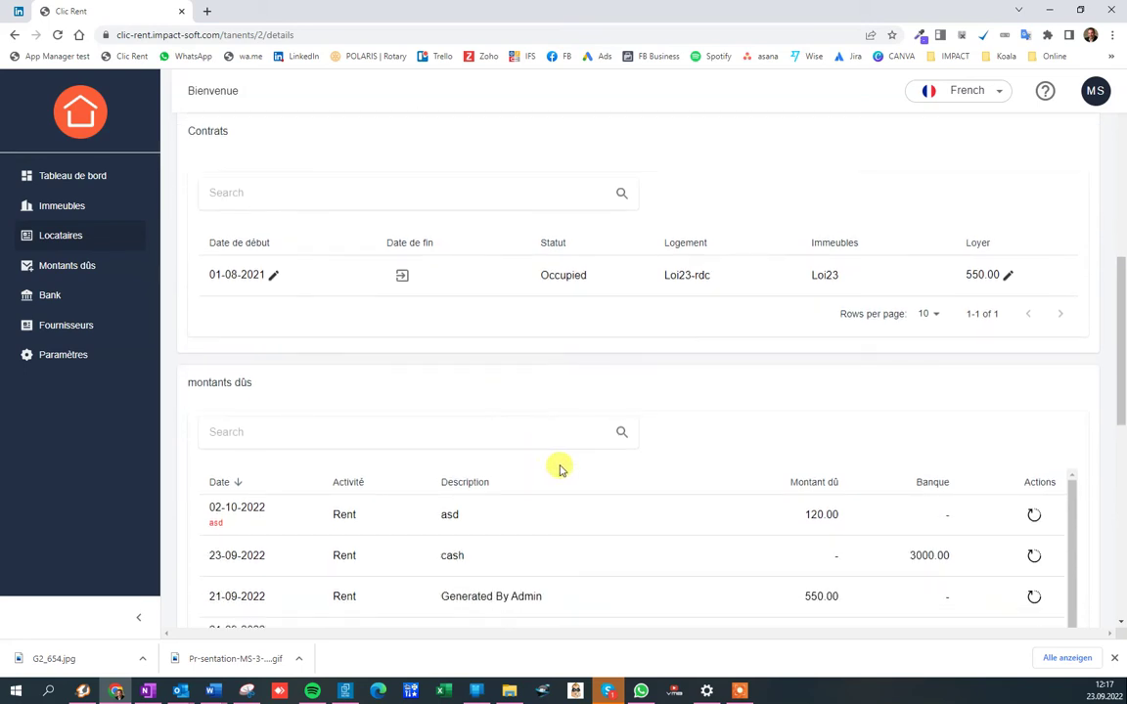
View the deferred due date form for the 23-09-2022 cash entry, close it unfilled, and check the deferred entries in the list
{"action": "left_click", "coordinate": [1035, 556]}
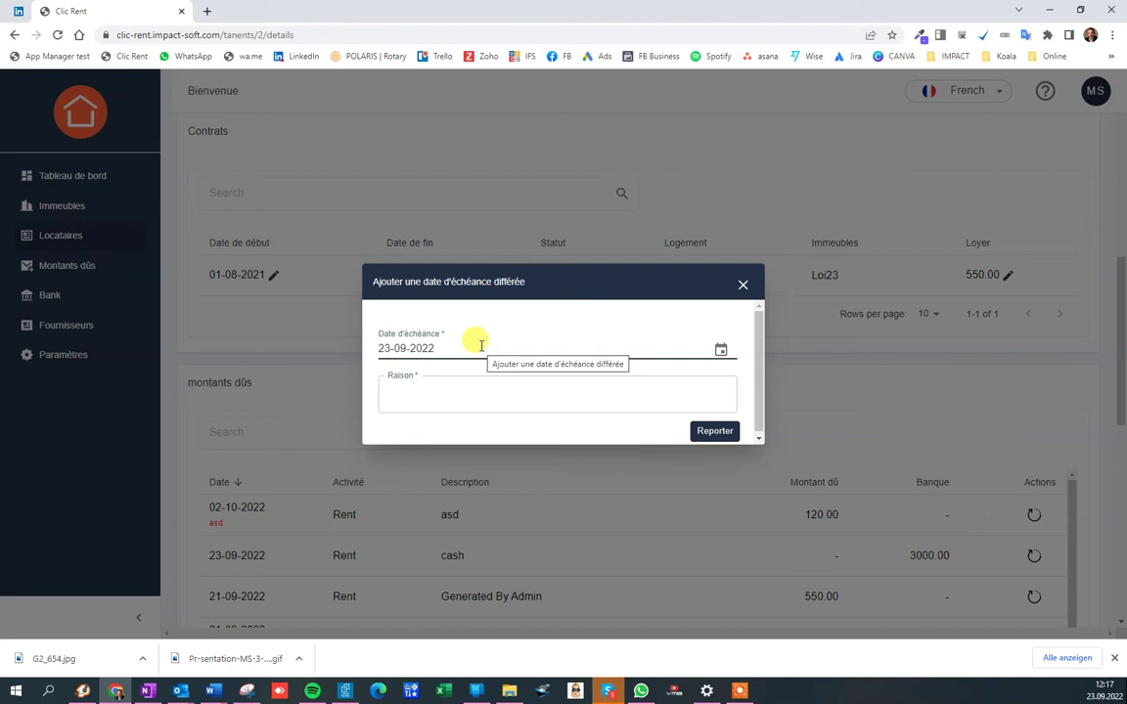
{"action": "left_click", "coordinate": [437, 395]}
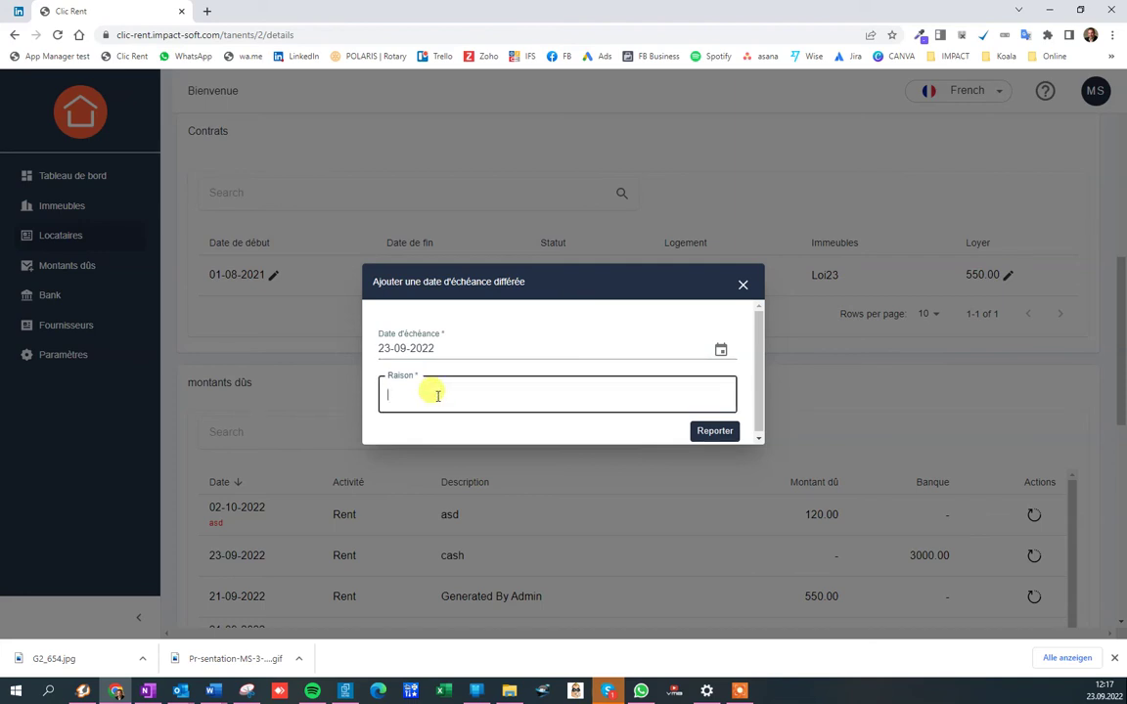
{"action": "left_click", "coordinate": [743, 286]}
{"action": "scroll", "coordinate": [392, 538], "scroll_direction": "down", "scroll_amount": 3}
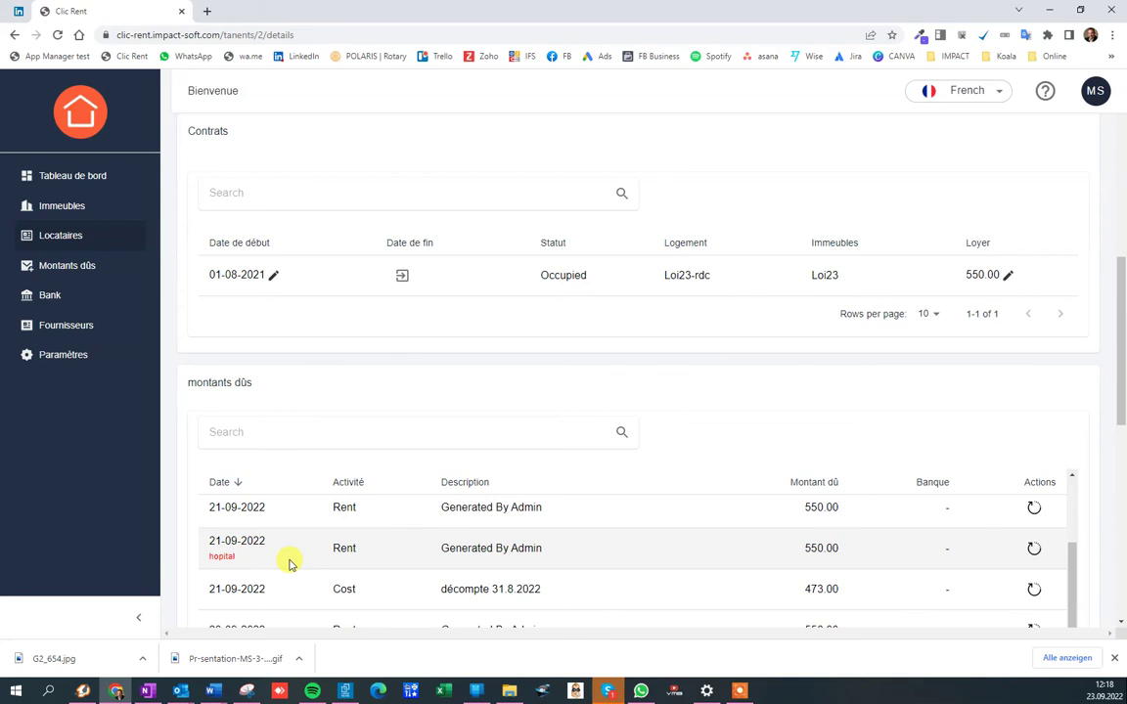
{"action": "scroll", "coordinate": [634, 323], "scroll_direction": "up", "scroll_amount": 4}
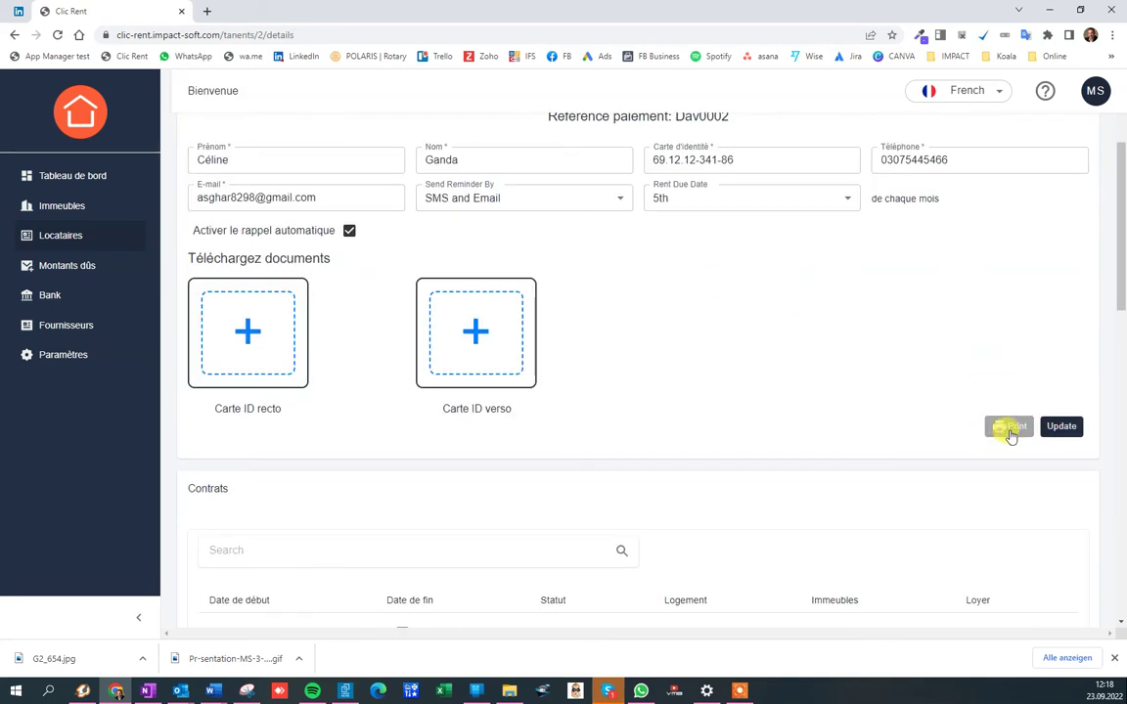
Preview the printable report of the Loi23-rdc tenant and cancel the printing
{"action": "left_click", "coordinate": [1008, 429]}
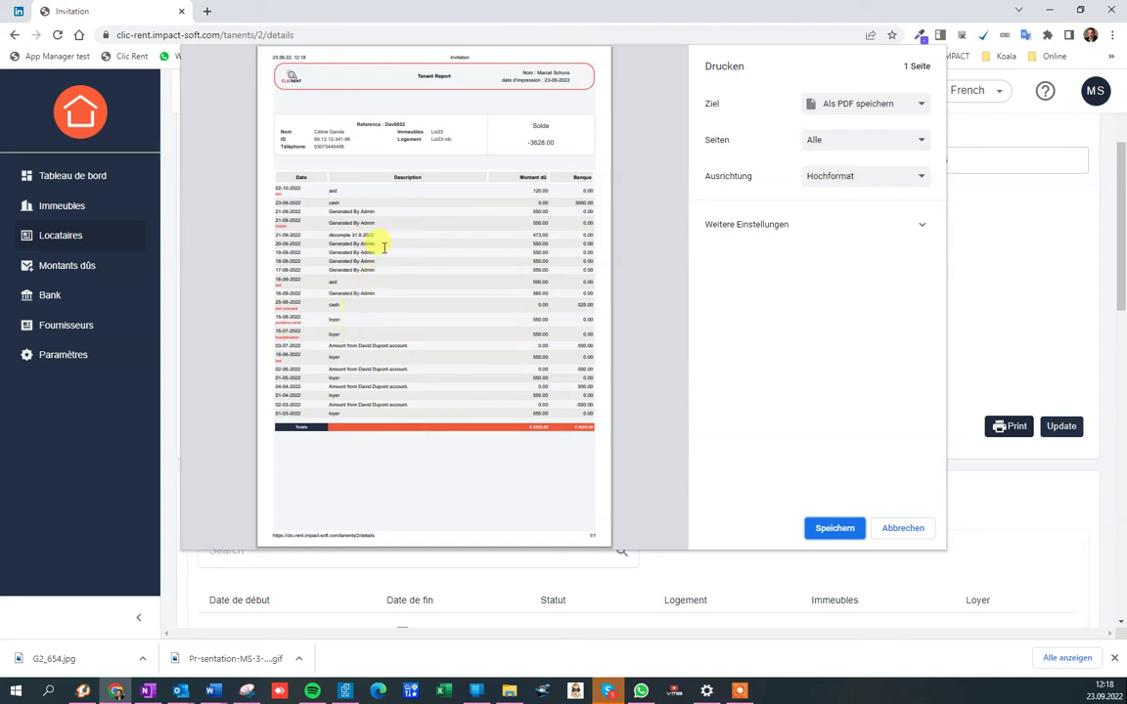
{"action": "left_click", "coordinate": [901, 527]}
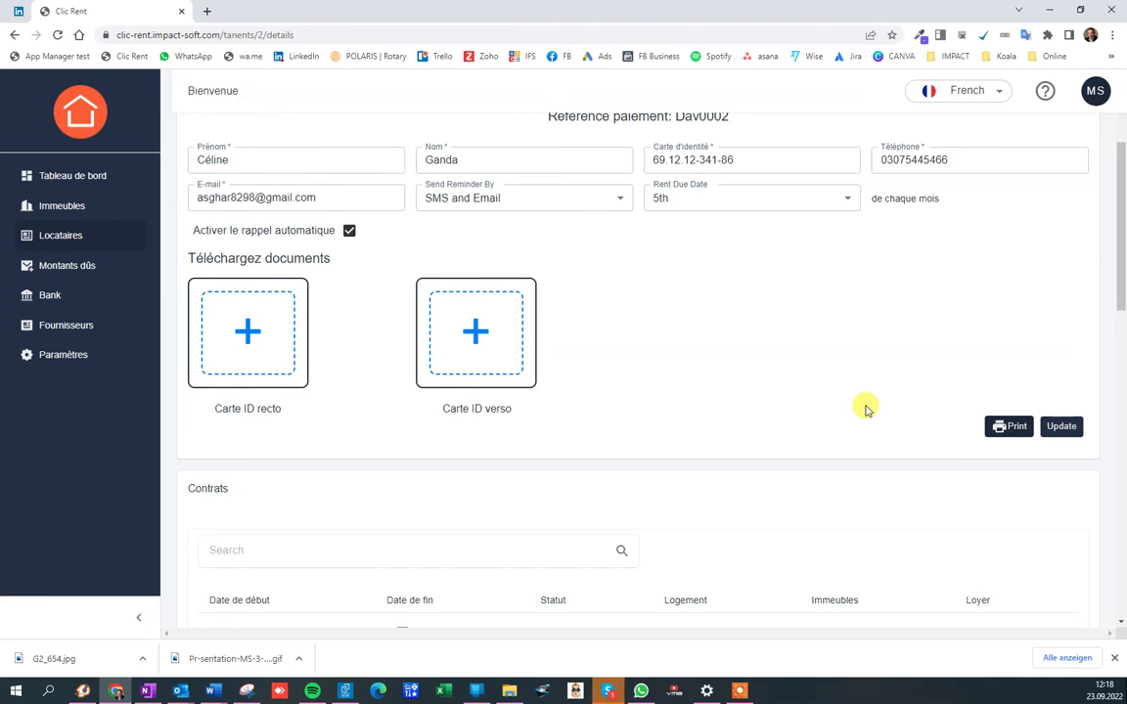
Open the Lamb115 building and review its summary, its apartments and its list of costs
{"action": "left_click", "coordinate": [47, 207]}
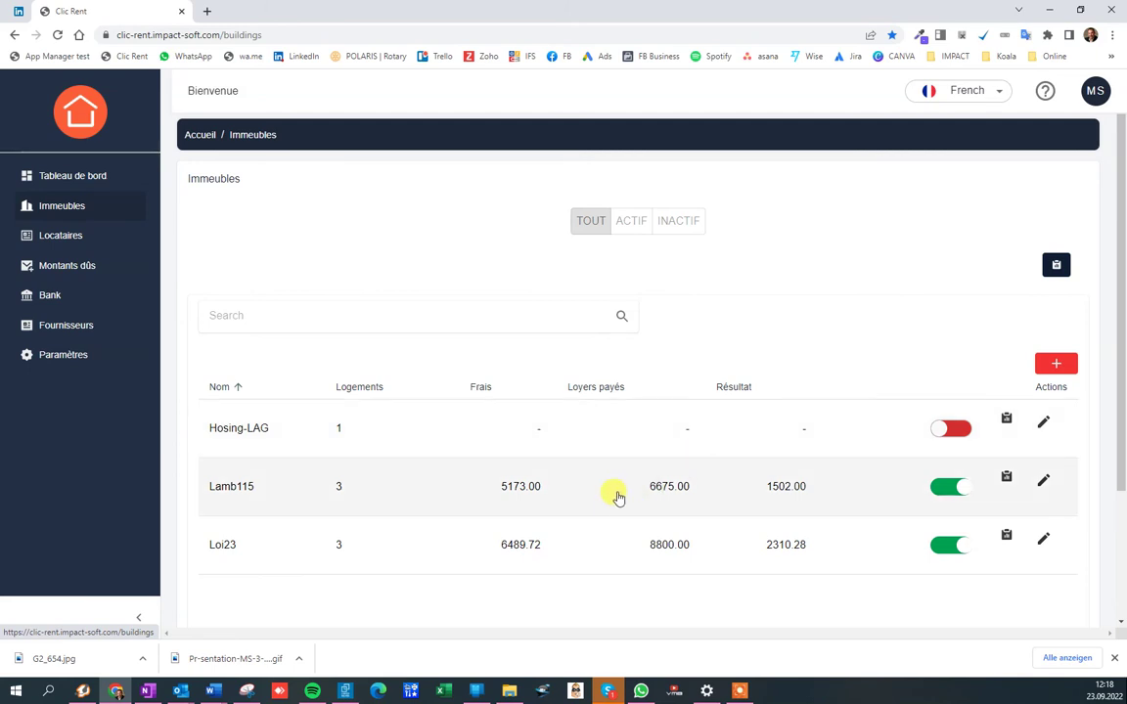
{"action": "left_click", "coordinate": [616, 494]}
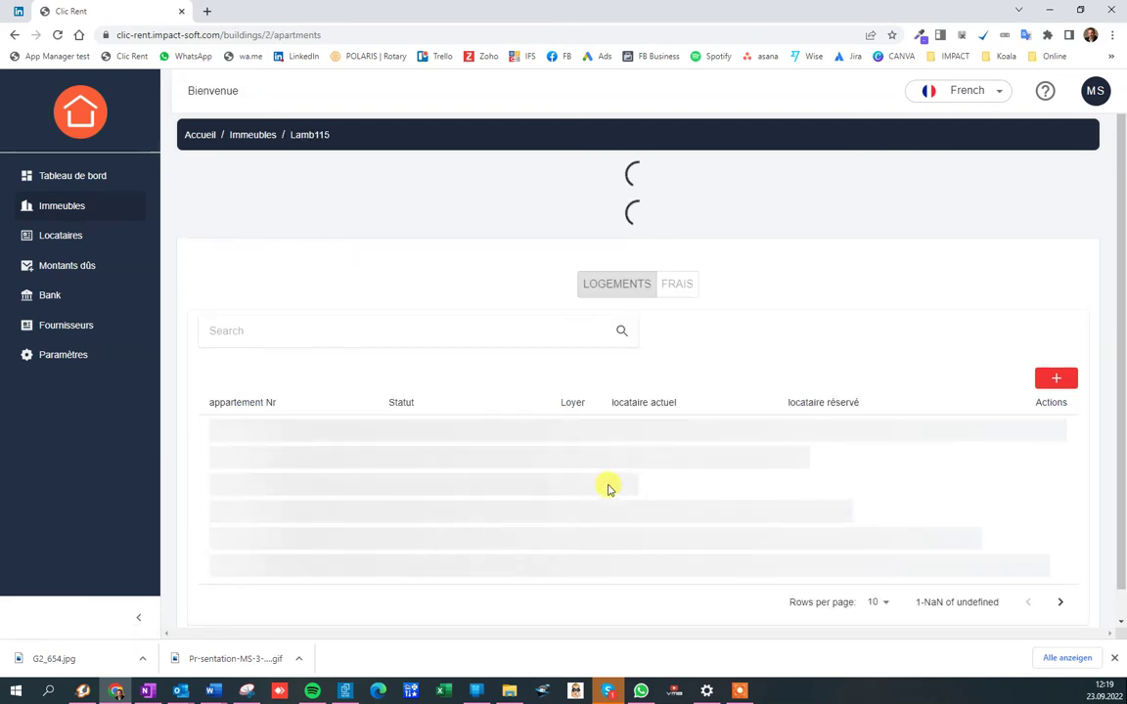
{"action": "scroll", "coordinate": [610, 479], "scroll_direction": "down", "scroll_amount": 1}
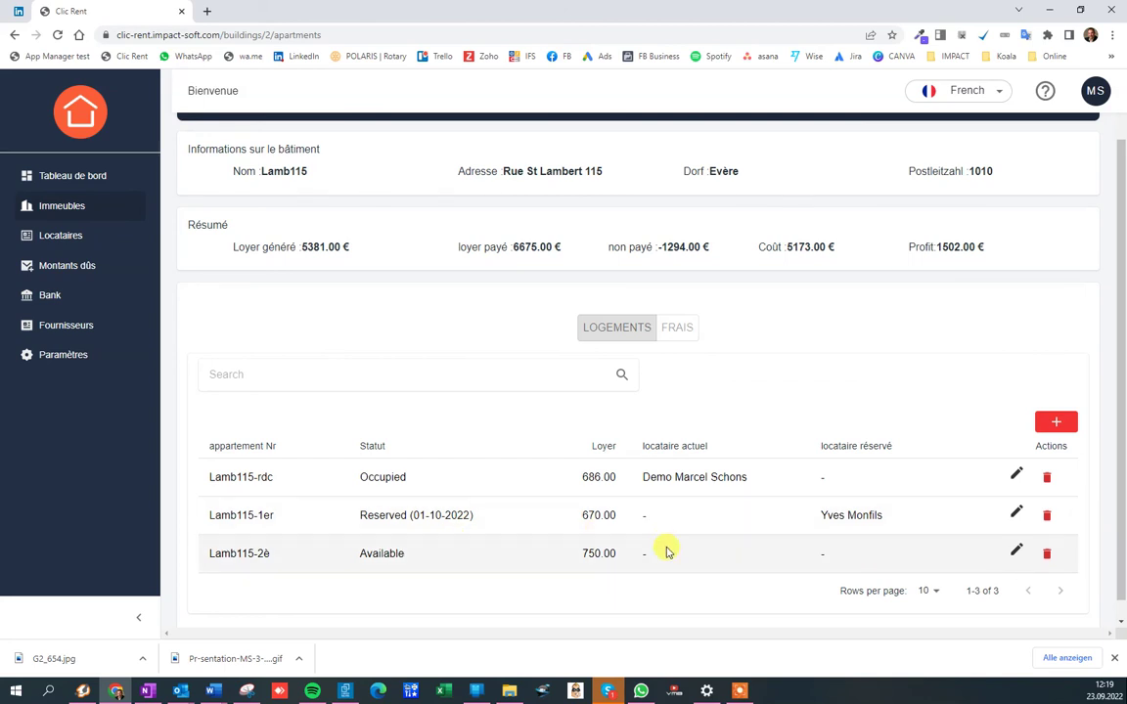
{"action": "left_click", "coordinate": [676, 328]}
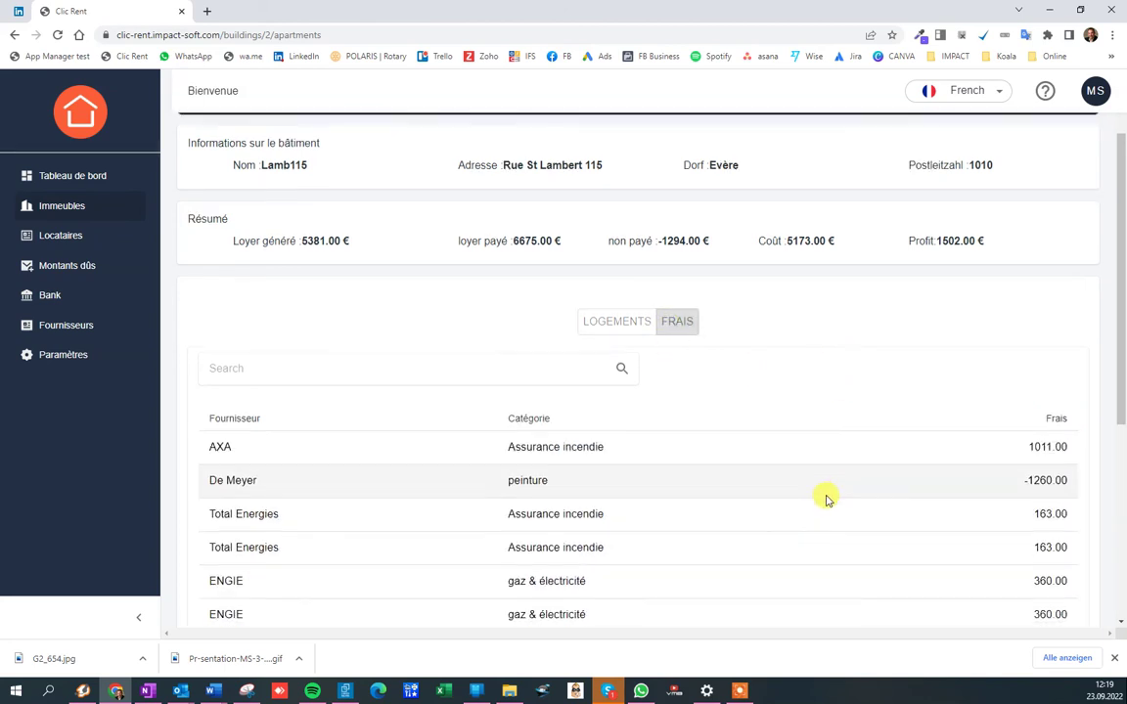
{"action": "scroll", "coordinate": [824, 497], "scroll_direction": "down", "scroll_amount": 3}
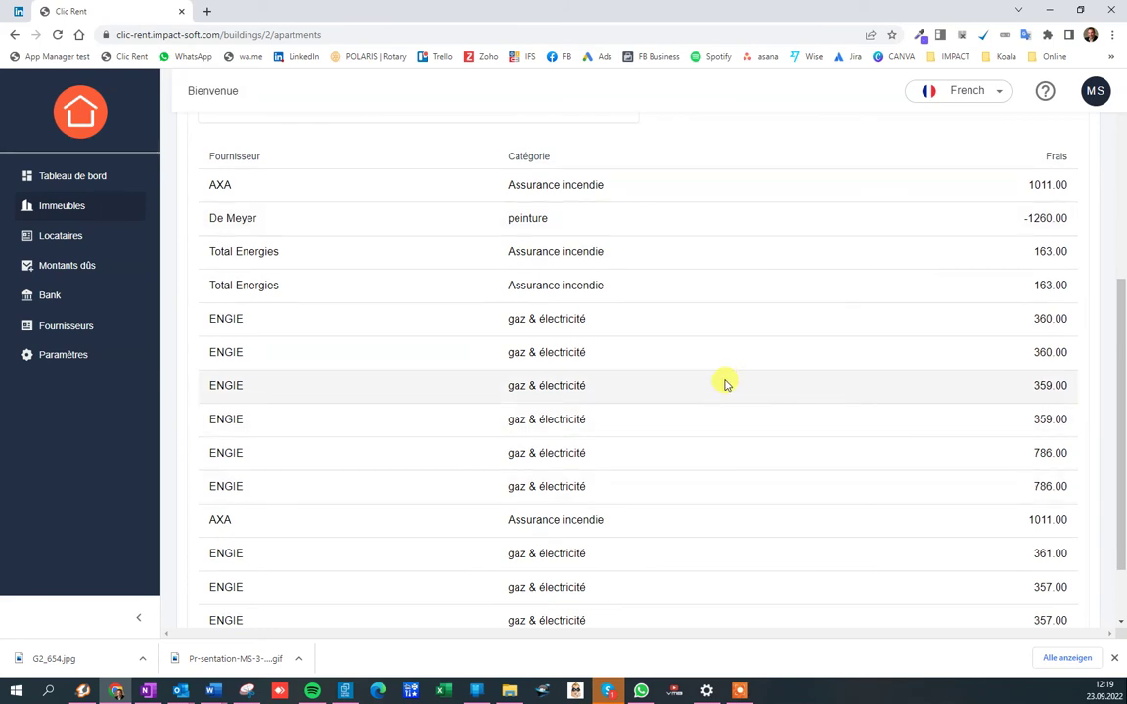
{"action": "scroll", "coordinate": [724, 386], "scroll_direction": "up", "scroll_amount": 3}
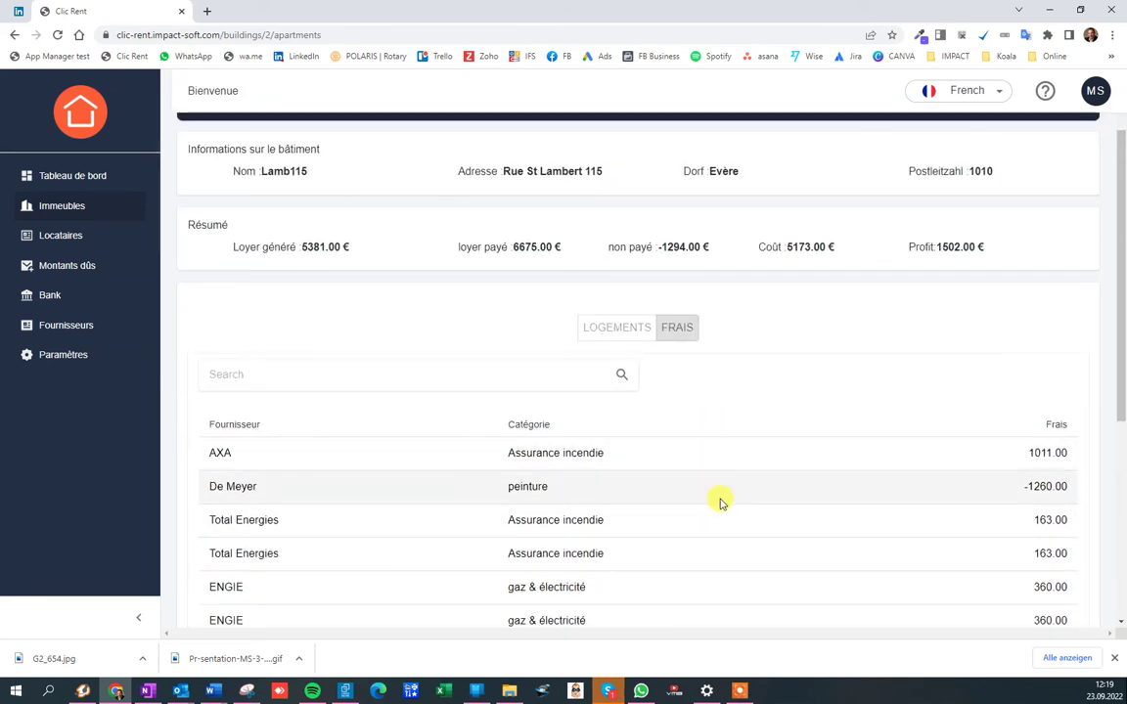
{"action": "scroll", "coordinate": [724, 503], "scroll_direction": "up", "scroll_amount": 1}
Generate the Lamb115 building report for 01-01-2022 to 23-09-2022, view its preview and cancel the printing
{"action": "left_click", "coordinate": [84, 211]}
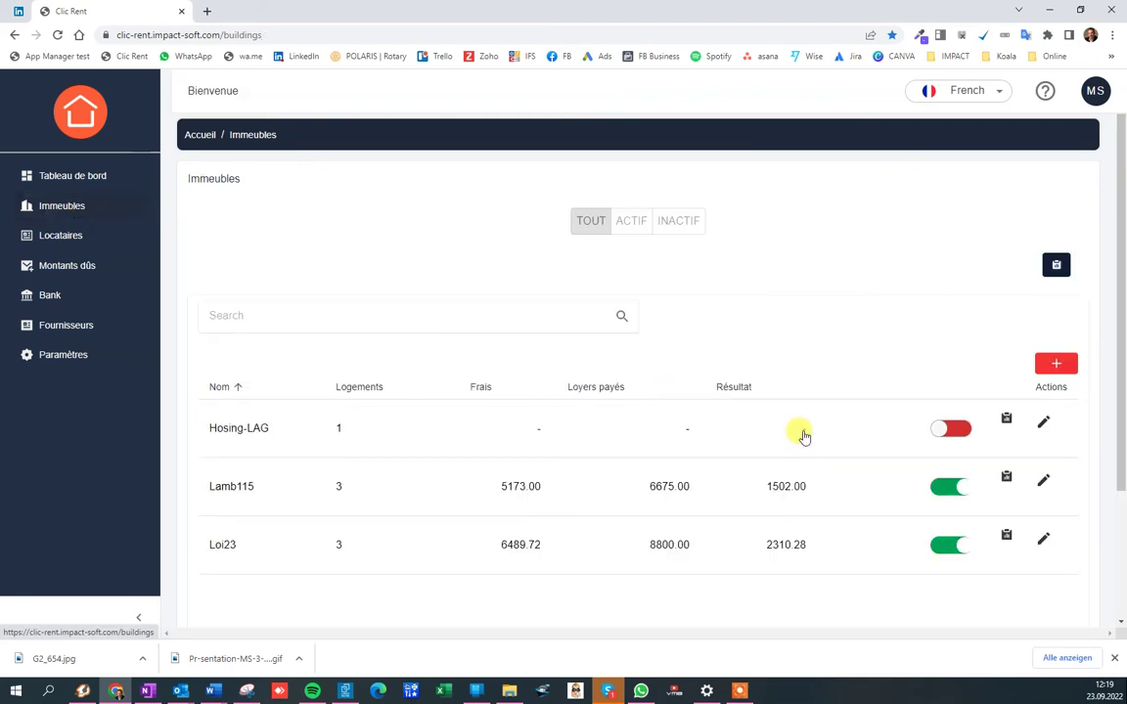
{"action": "left_click", "coordinate": [1006, 478]}
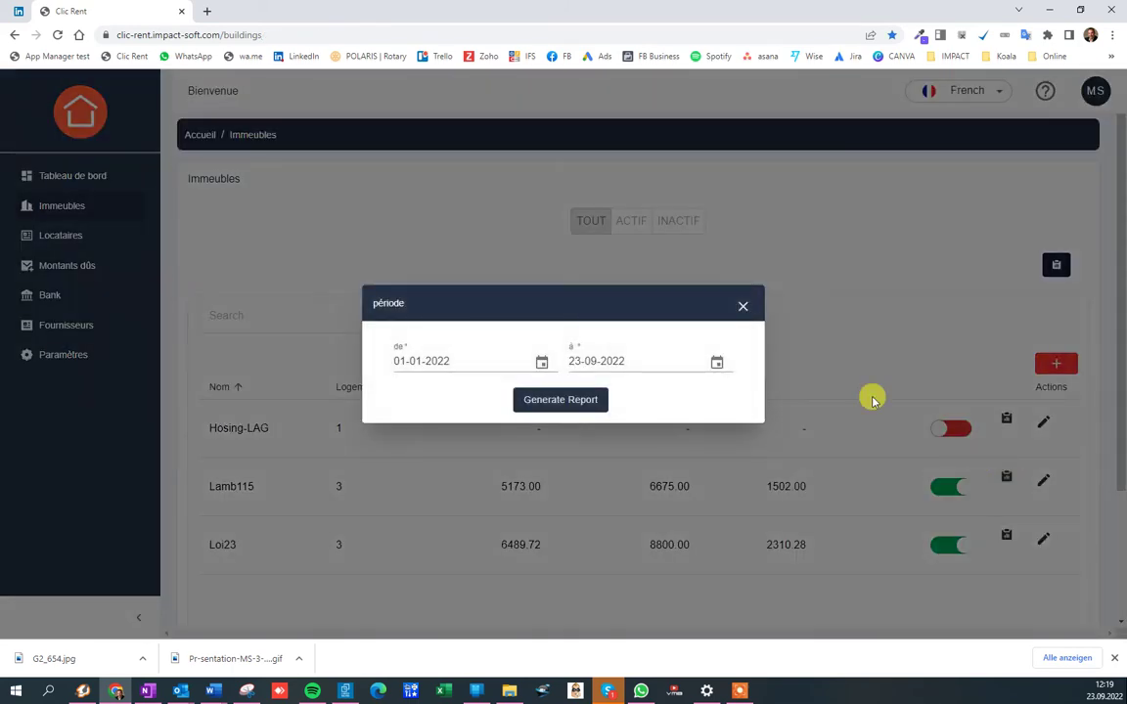
{"action": "left_click", "coordinate": [585, 396]}
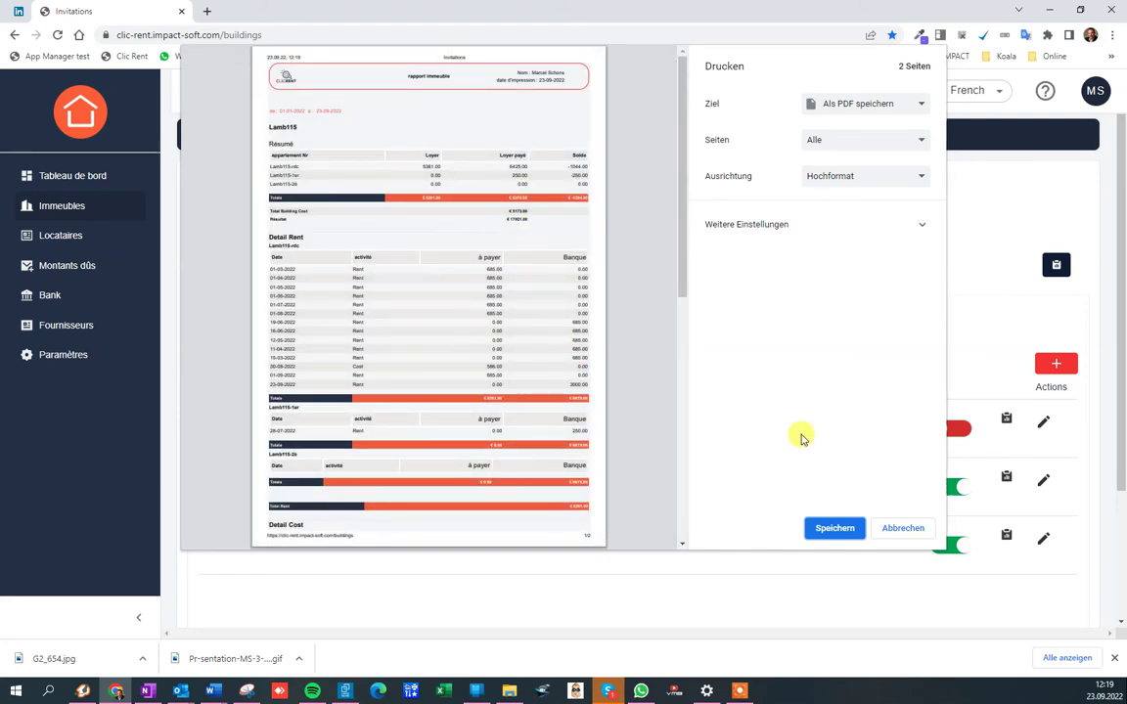
{"action": "left_click", "coordinate": [900, 527]}
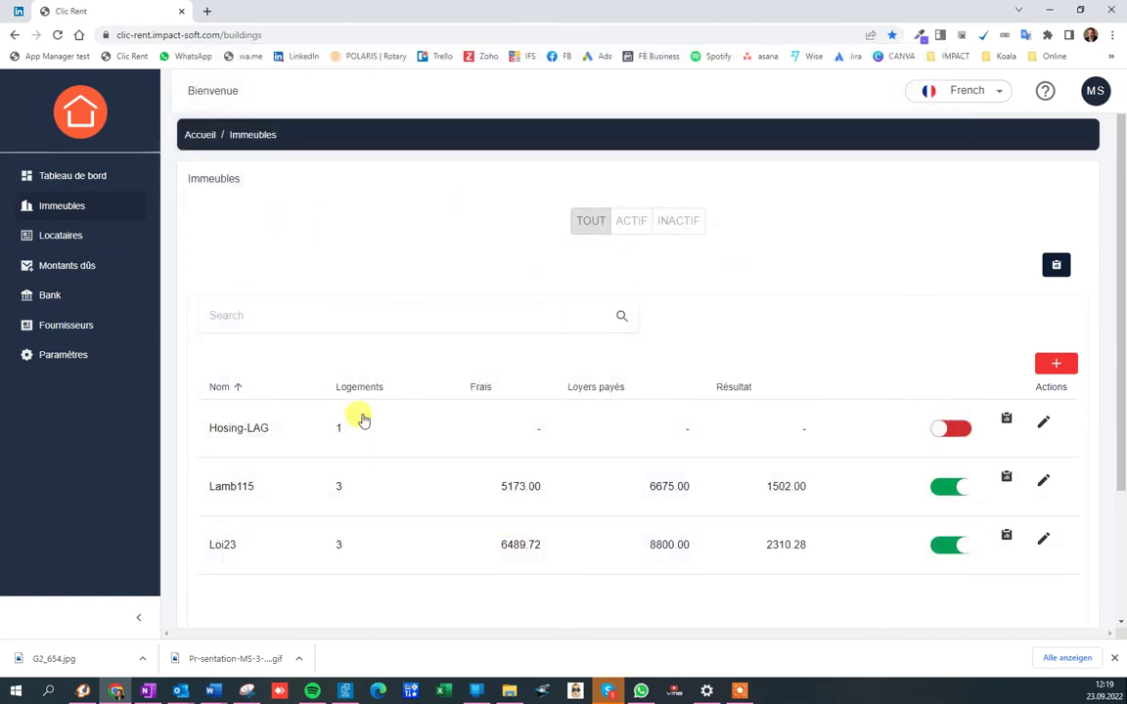
Generate the overall report of all buildings for 01-01-2022 to 23-09-2022, view its preview and cancel the printing
{"action": "left_click", "coordinate": [1055, 266]}
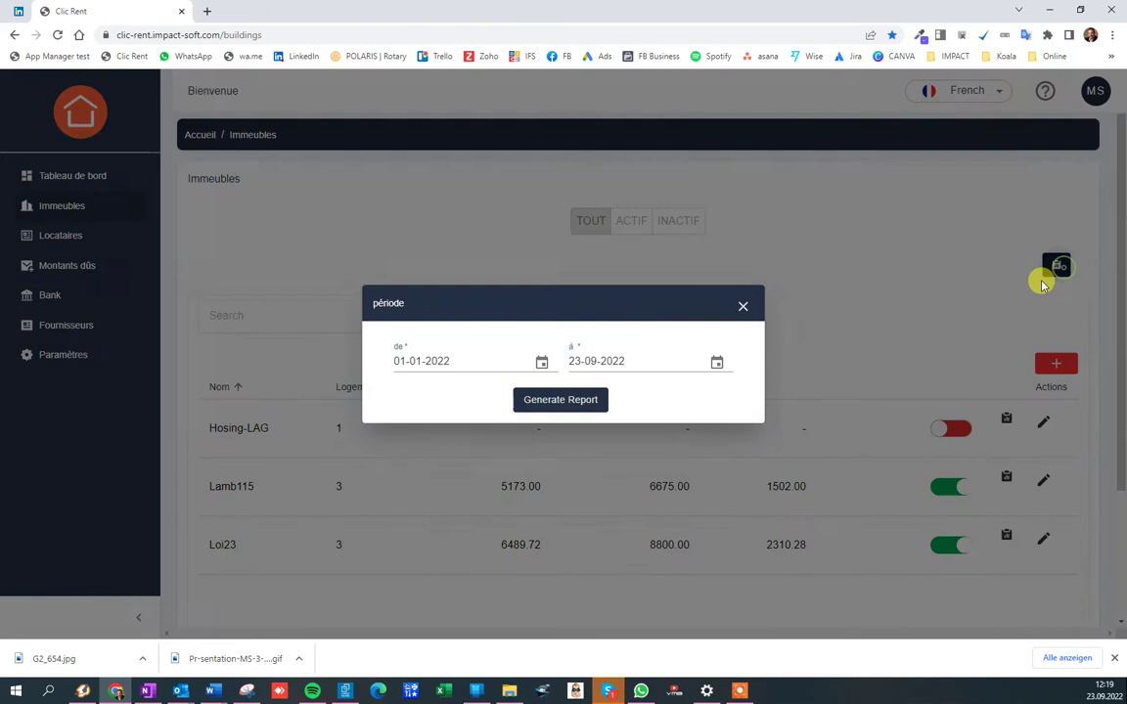
{"action": "left_click", "coordinate": [573, 400]}
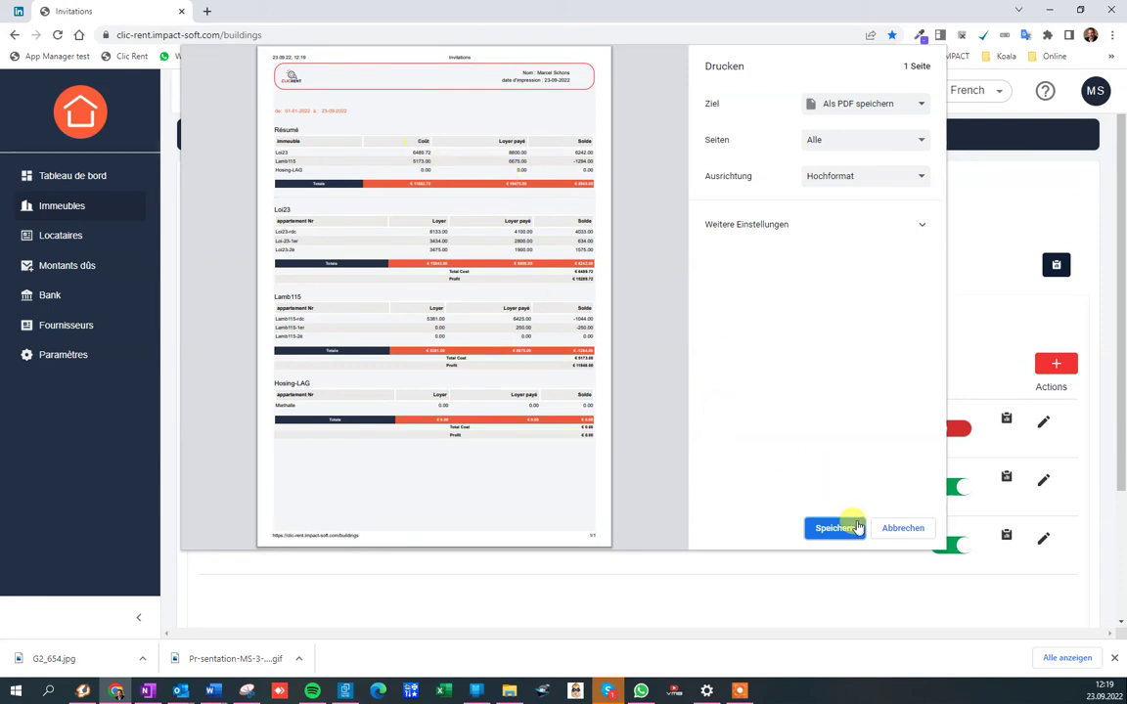
{"action": "left_click", "coordinate": [900, 529]}
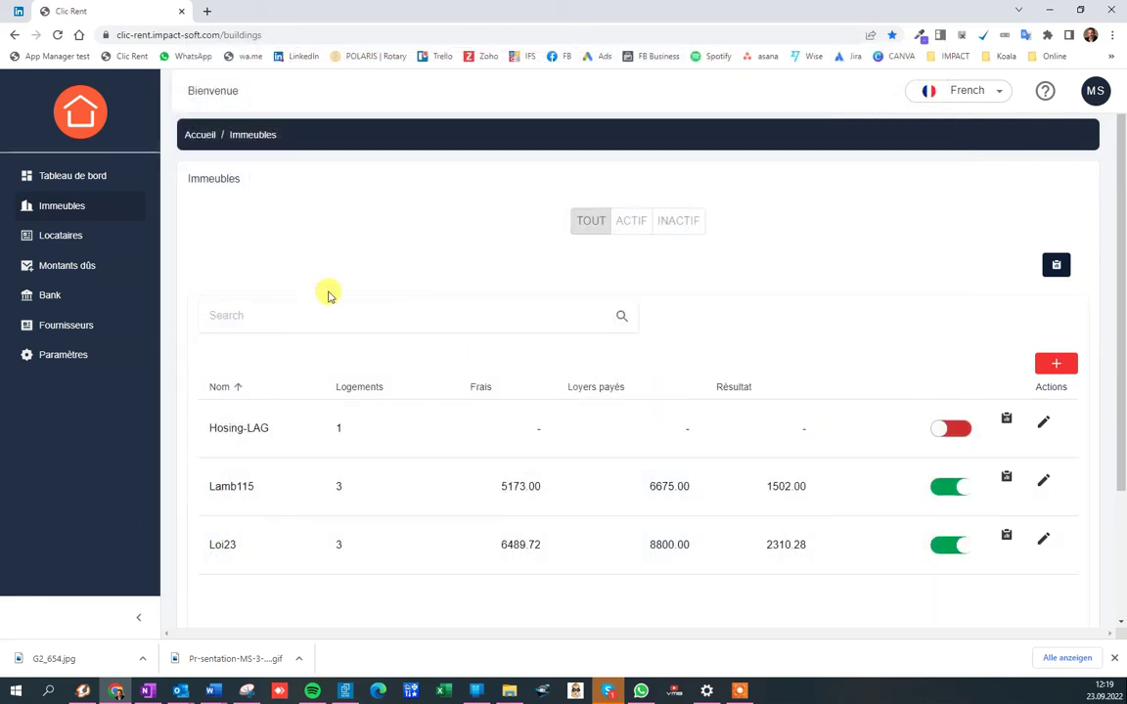
View the unreconciled bank transactions, and check the payment reference in the Loi23-rdc tenant's details
{"action": "left_click", "coordinate": [66, 296]}
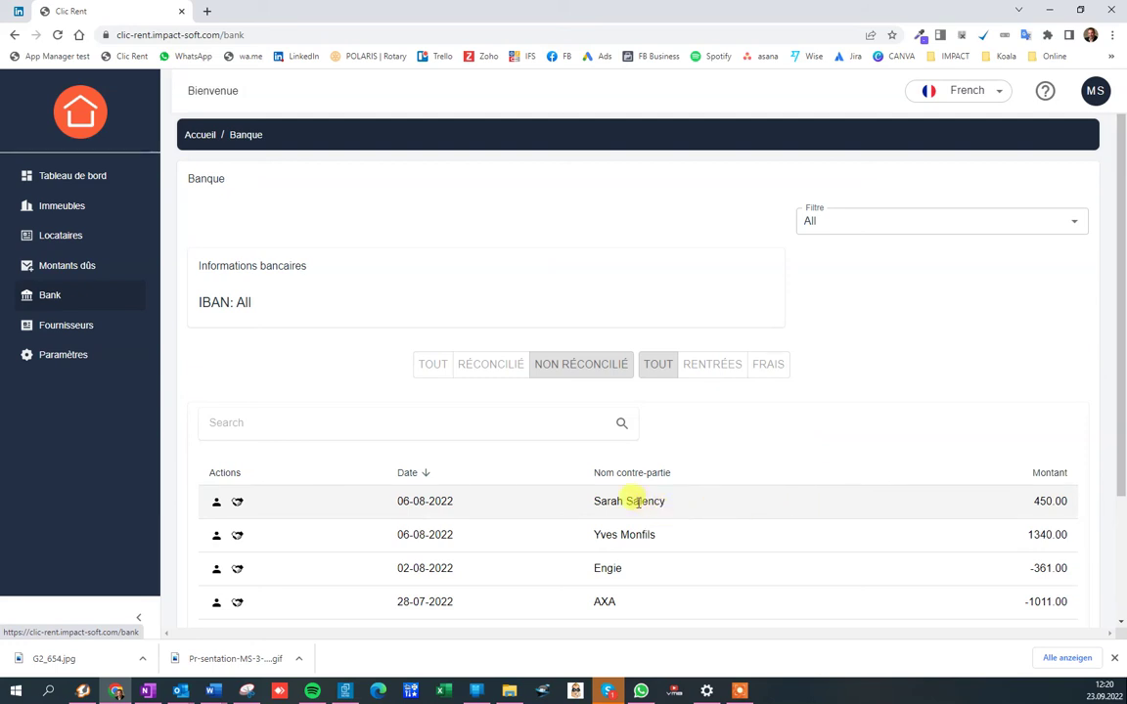
{"action": "left_click", "coordinate": [61, 236]}
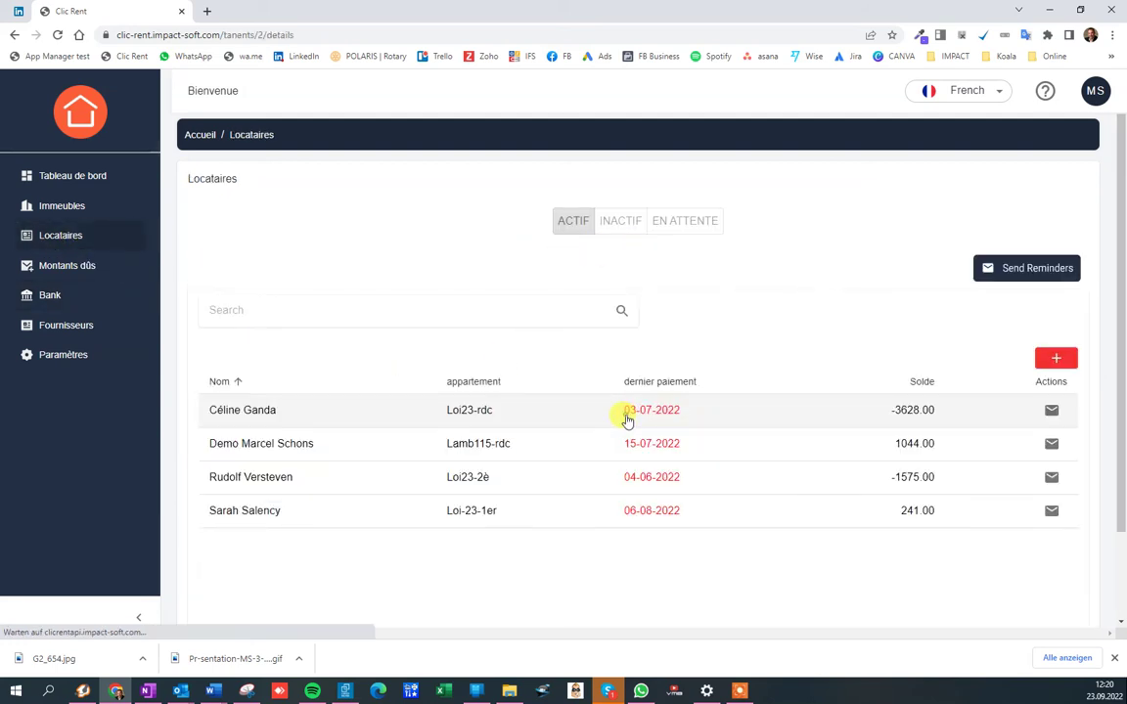
{"action": "left_click", "coordinate": [629, 418]}
{"action": "triple_click", "coordinate": [536, 206]}
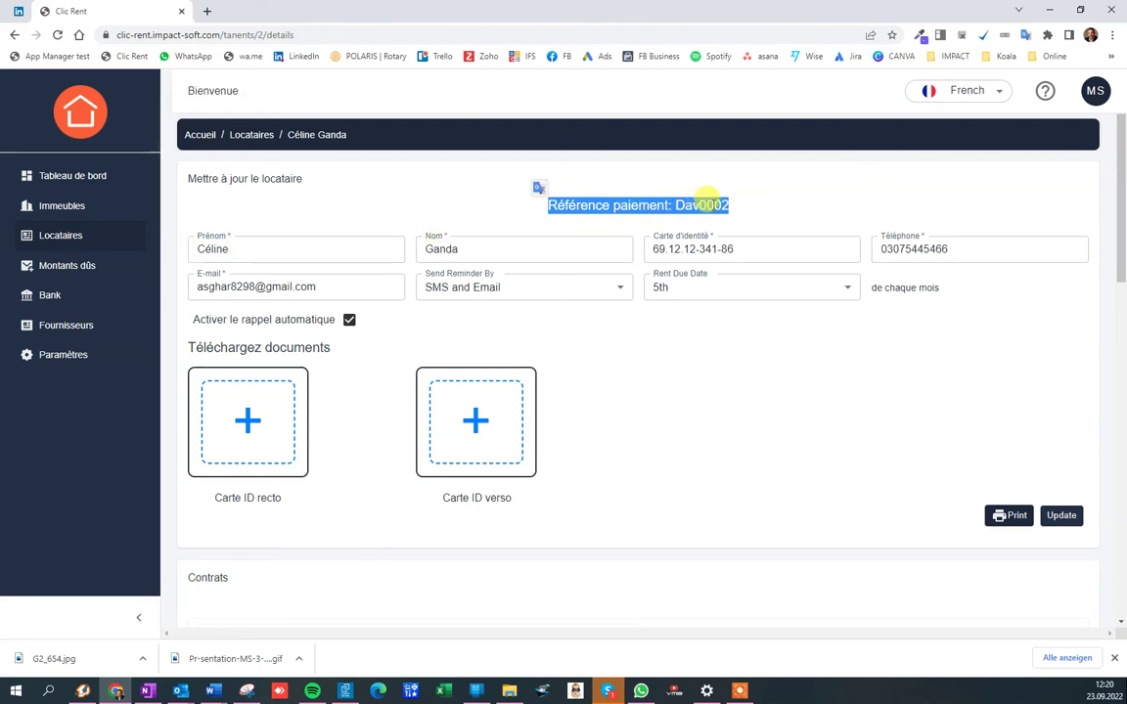
{"action": "left_click", "coordinate": [710, 205]}
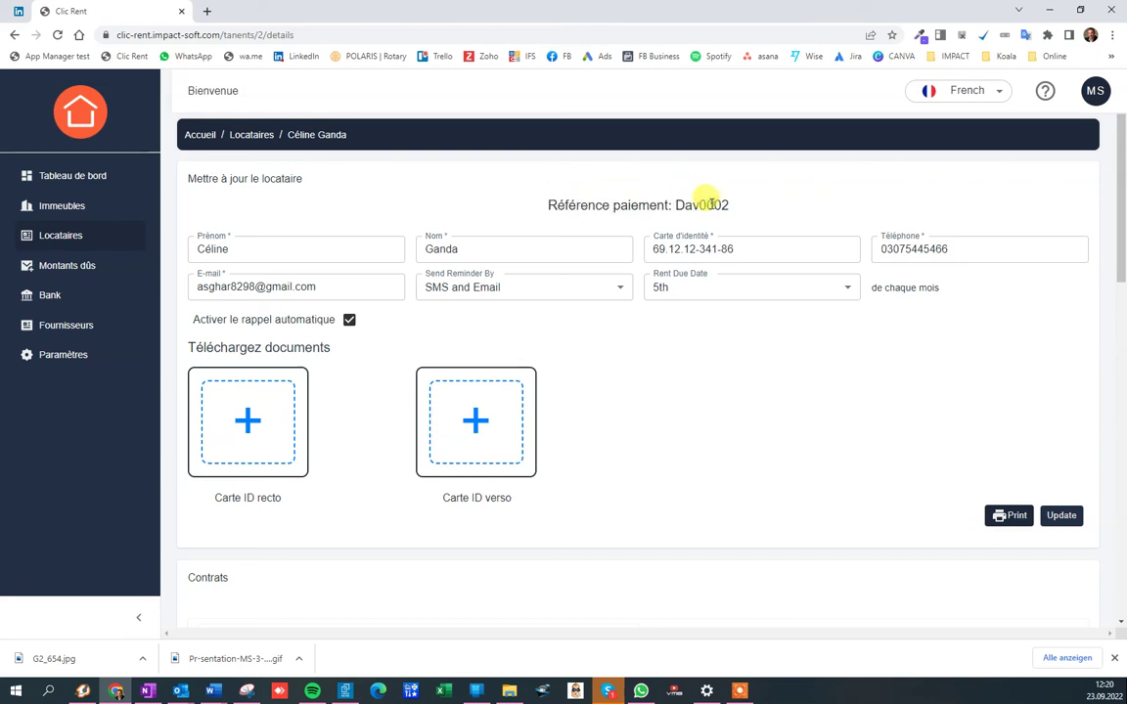
Assign the unreconciled 450.00 bank payment of 06-08-2022 to the tenant matching its counterparty, with the category Loyer
{"action": "left_click", "coordinate": [54, 295]}
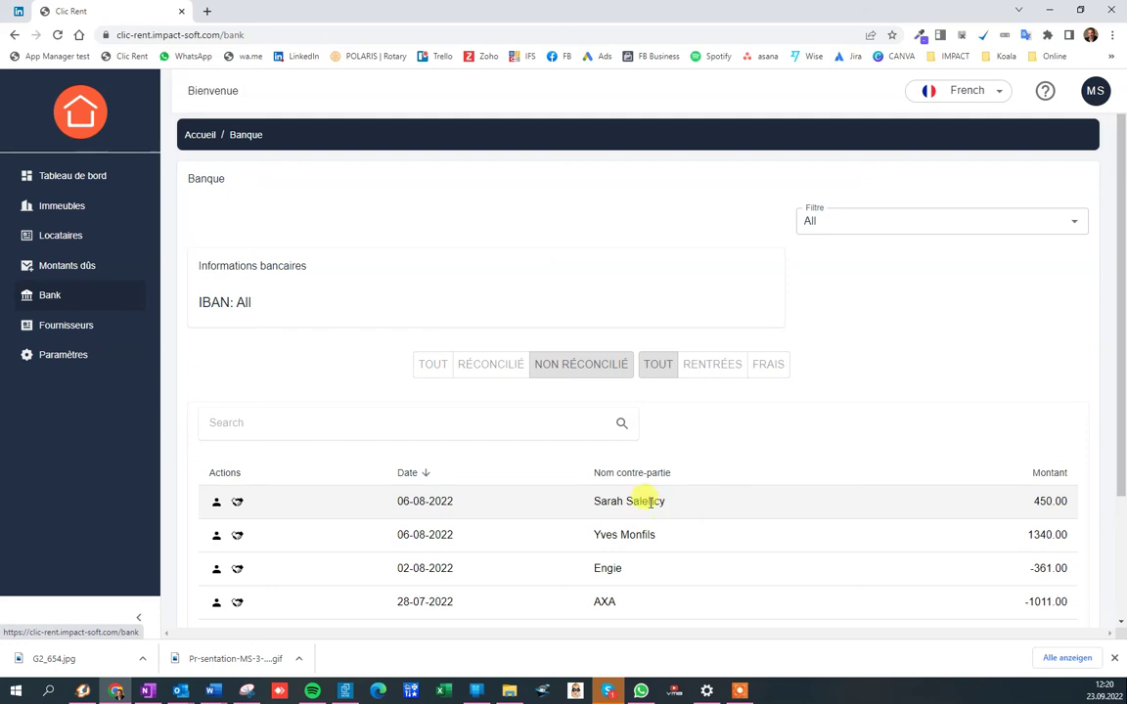
{"action": "left_click", "coordinate": [215, 504]}
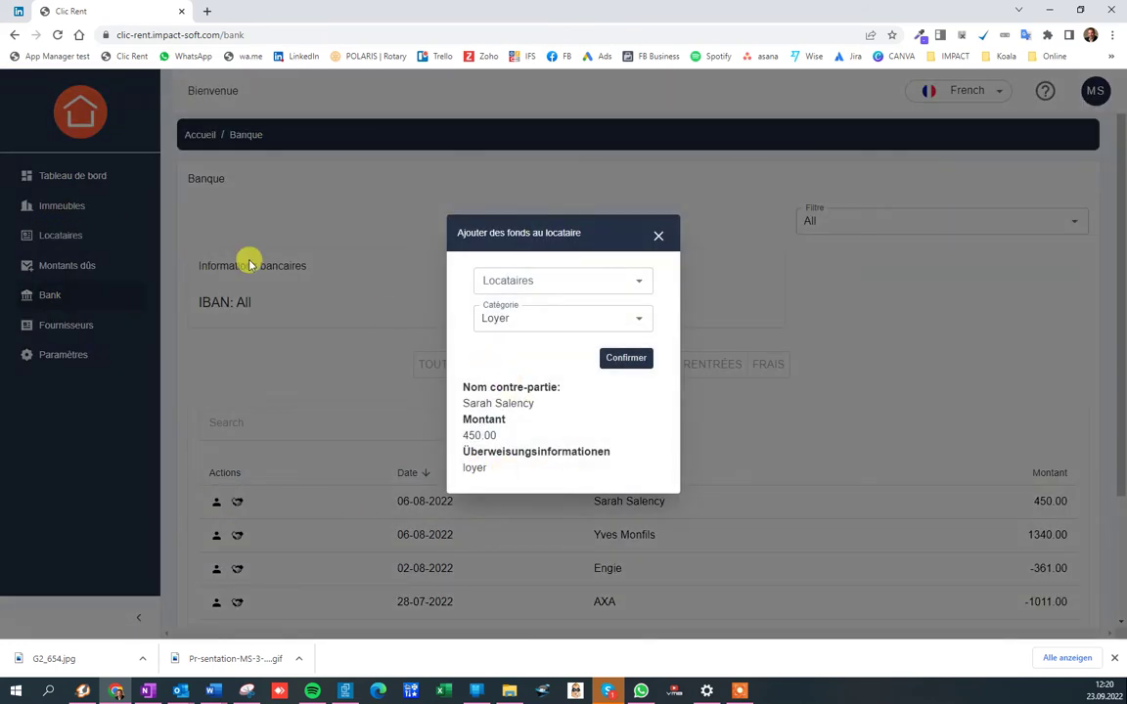
{"action": "left_click", "coordinate": [655, 235]}
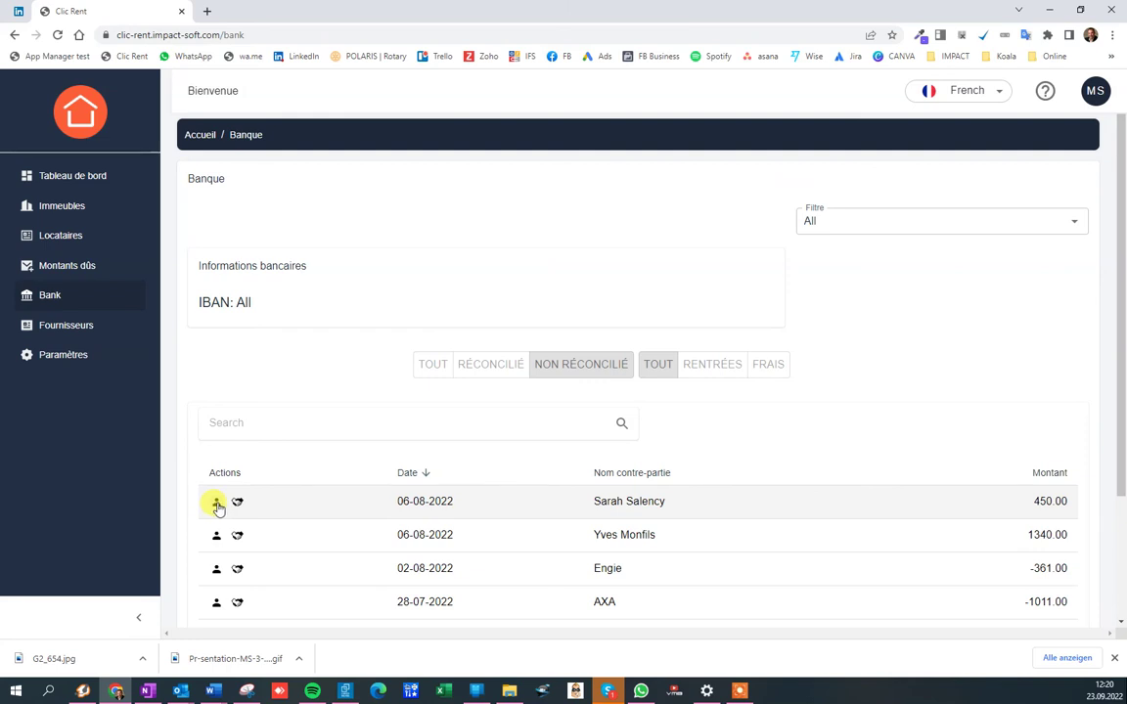
{"action": "left_click_drag", "start_coordinate": [592, 499], "coordinate": [737, 503]}
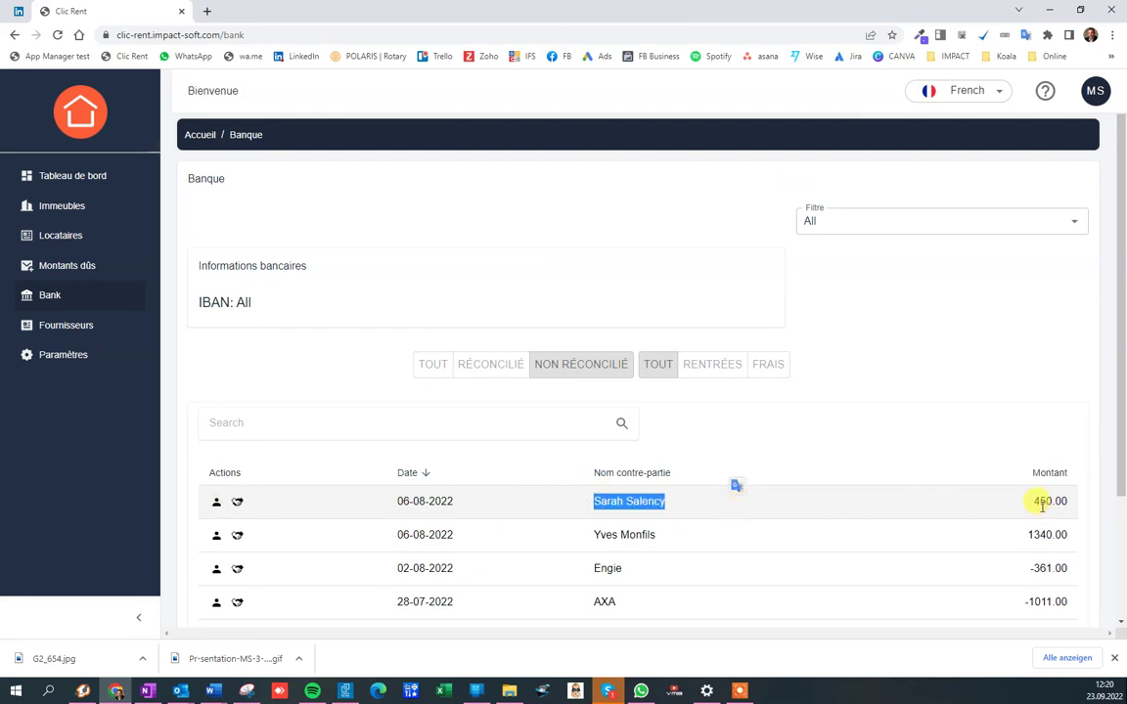
{"action": "left_click", "coordinate": [216, 504]}
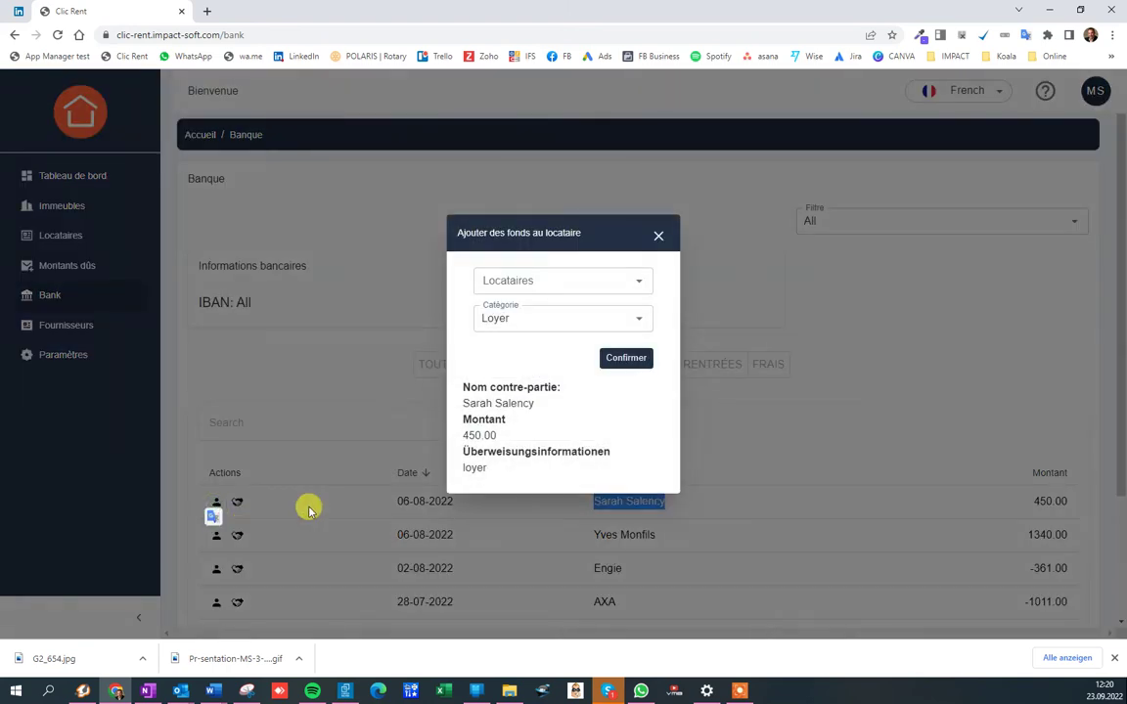
{"action": "left_click", "coordinate": [527, 281]}
{"action": "type", "text": "S"}
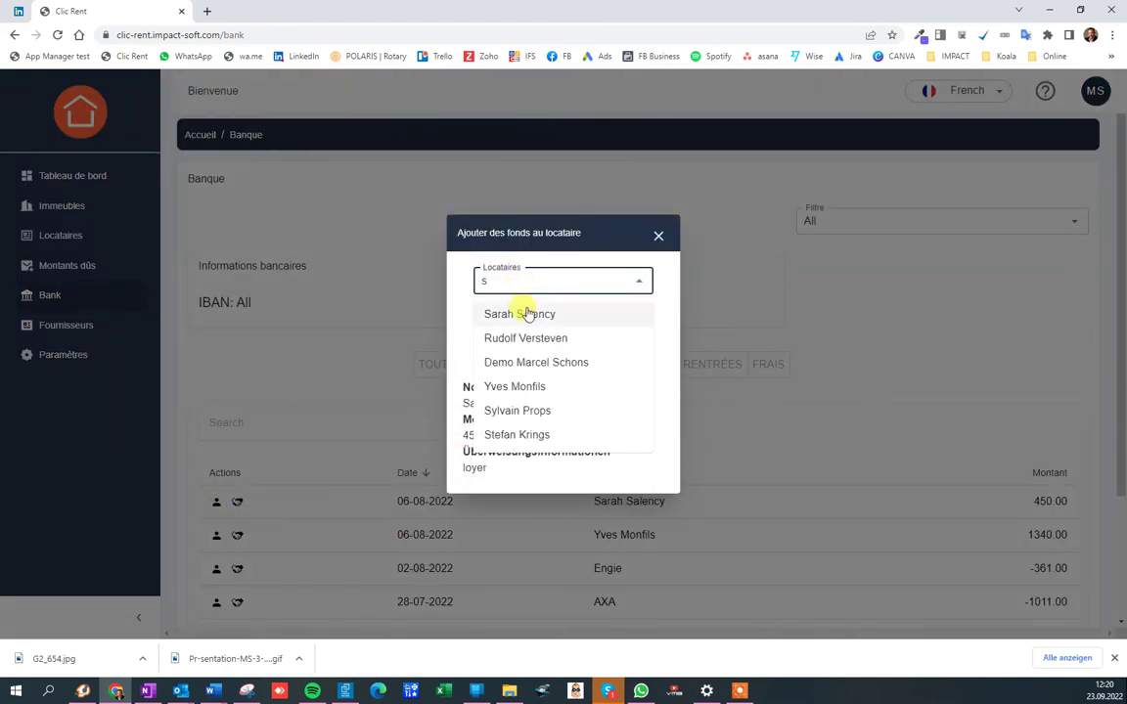
{"action": "left_click", "coordinate": [501, 313]}
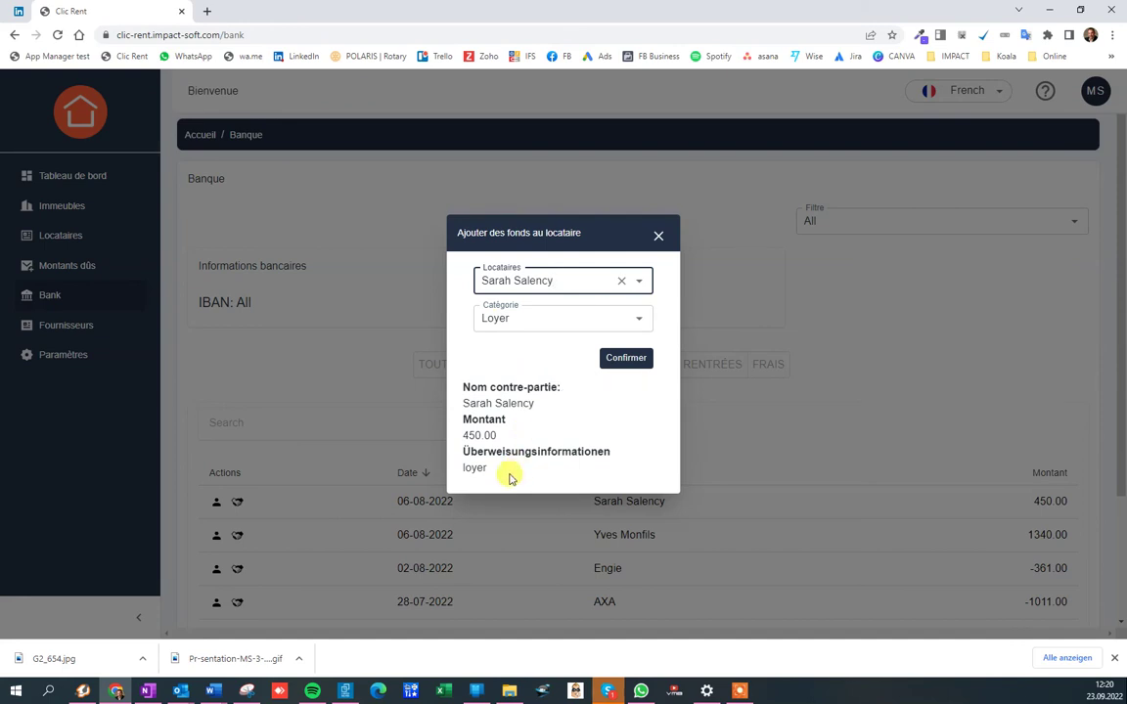
{"action": "left_click", "coordinate": [619, 358]}
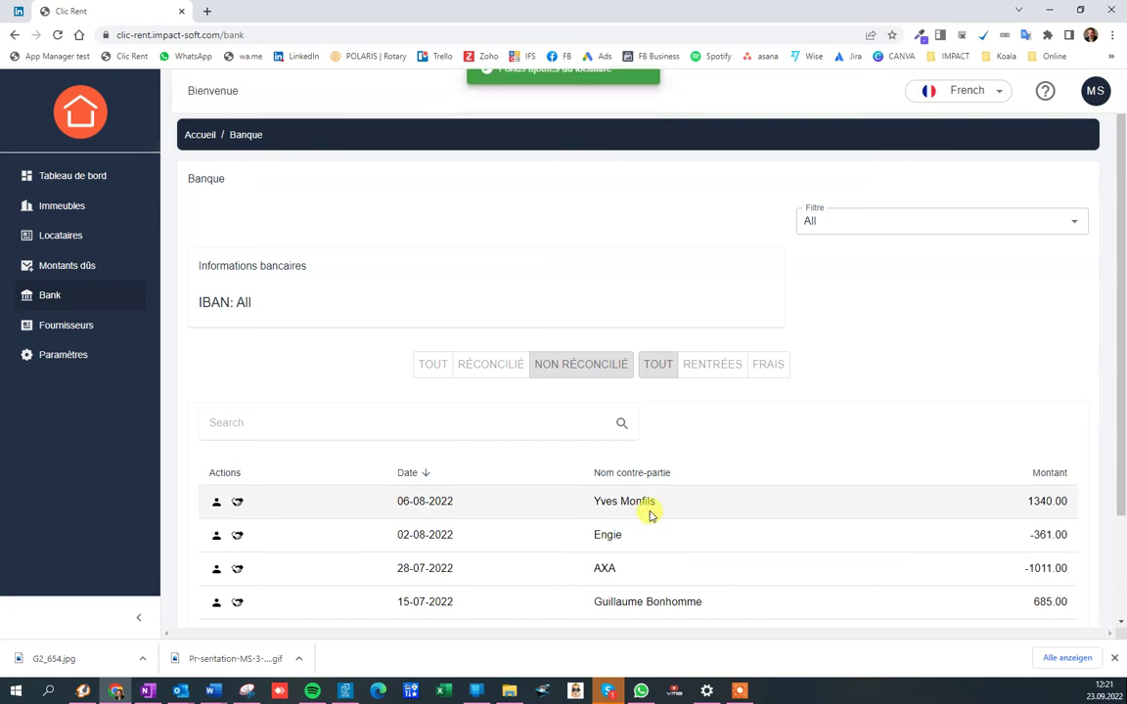
Filter the unreconciled bank transactions to costs, and assign the -361.00 Engie transaction to supplier ENGIE and building Lamb115
{"action": "left_click", "coordinate": [715, 363]}
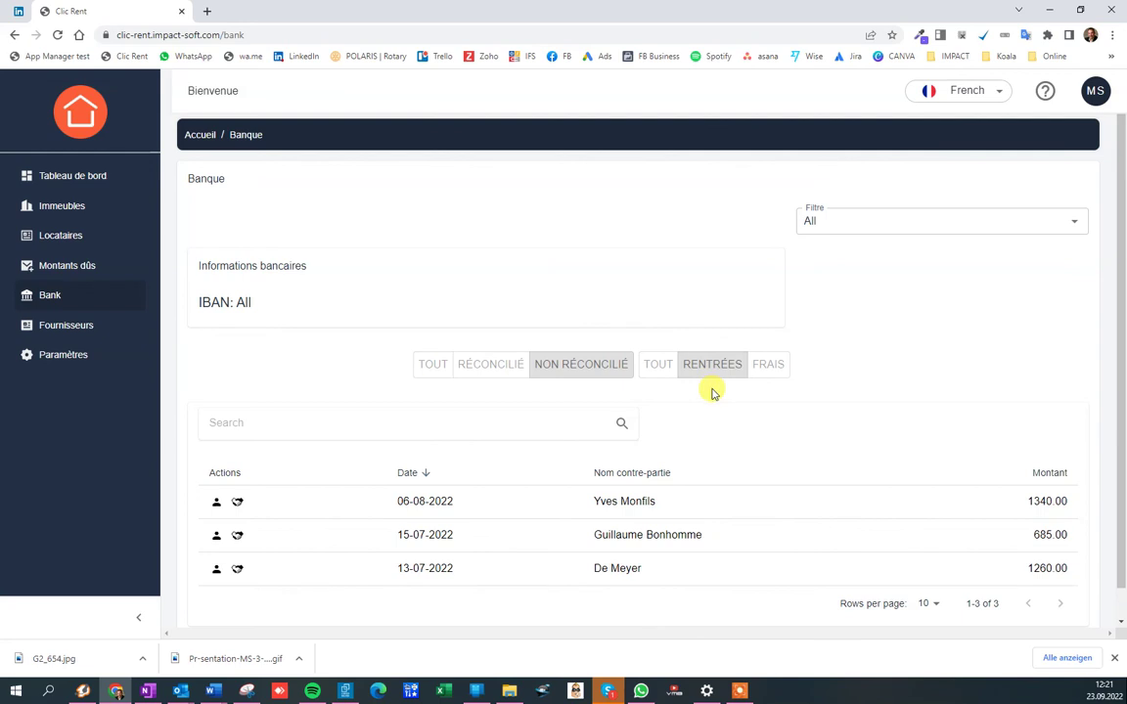
{"action": "left_click", "coordinate": [763, 368]}
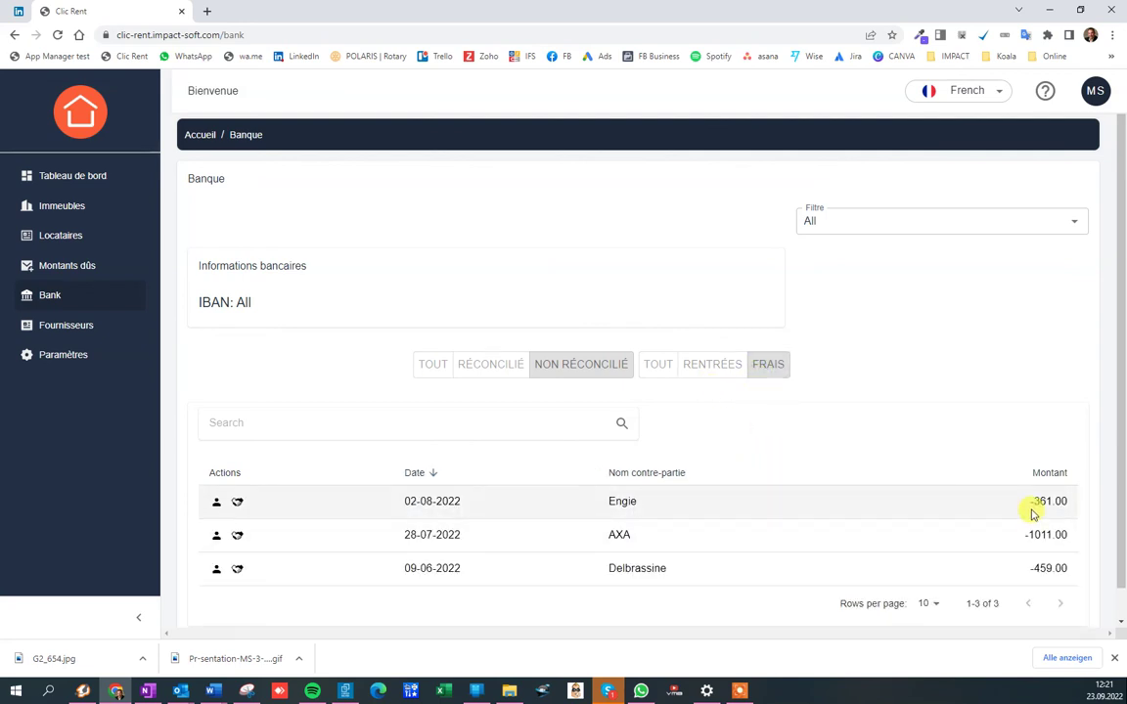
{"action": "left_click", "coordinate": [238, 502]}
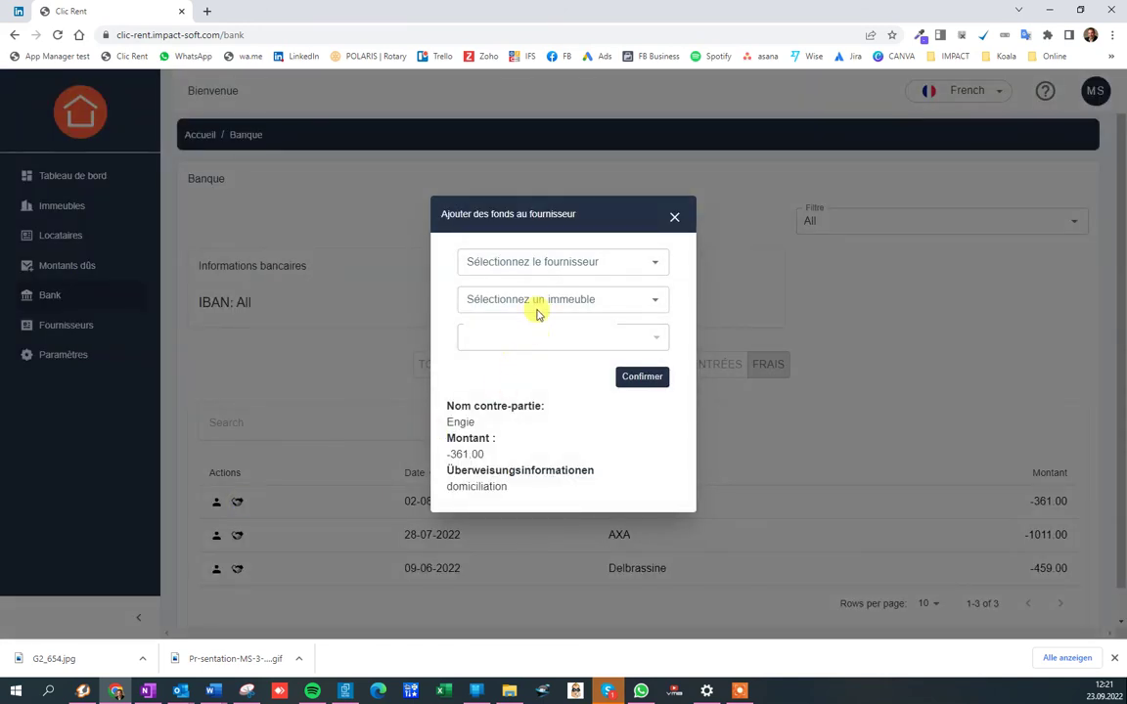
{"action": "left_click", "coordinate": [528, 258]}
{"action": "type", "text": "e"}
{"action": "left_click", "coordinate": [505, 292]}
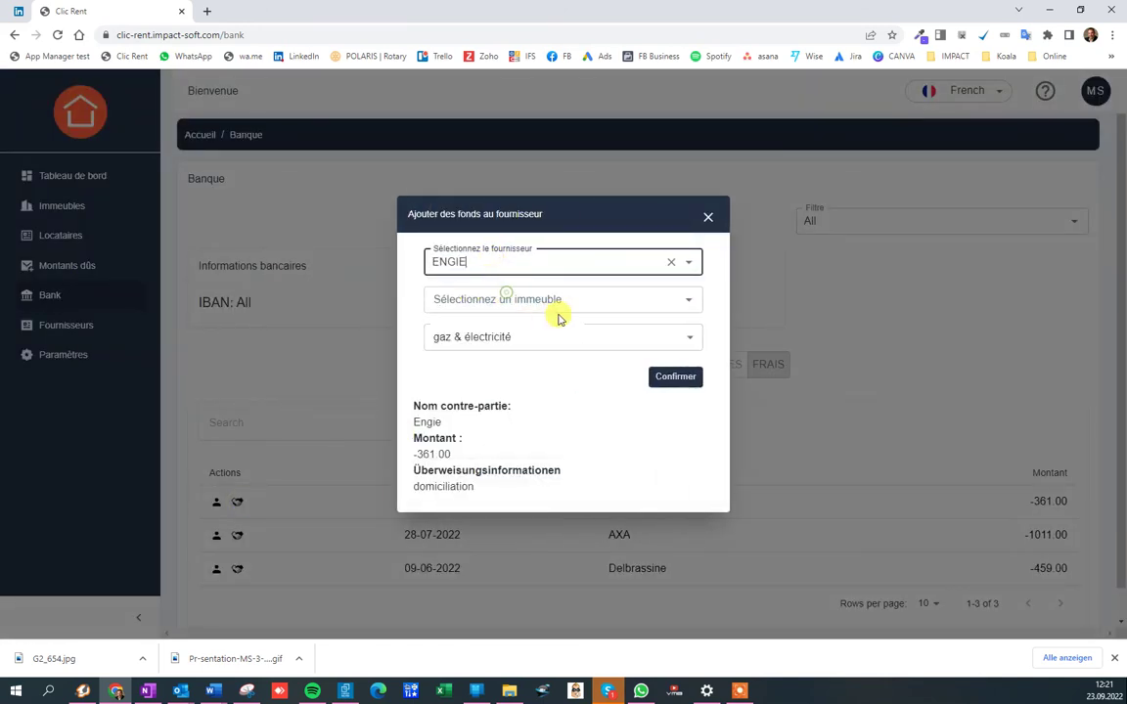
{"action": "left_click", "coordinate": [554, 299]}
{"action": "left_click", "coordinate": [486, 355]}
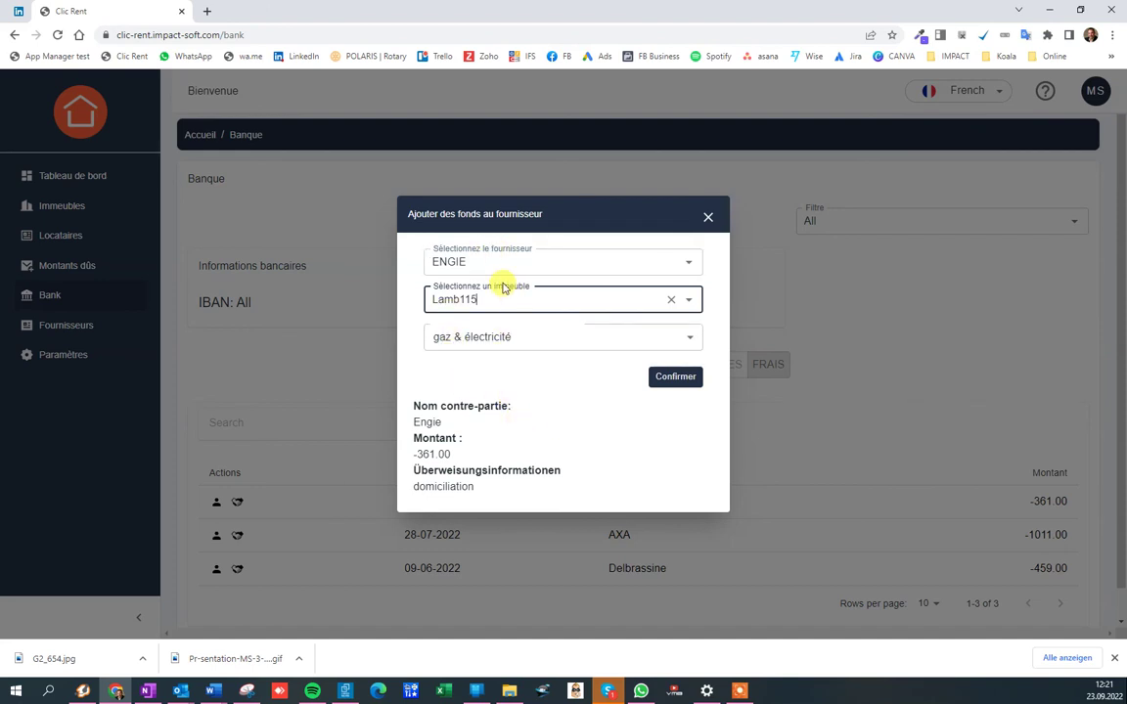
{"action": "left_click", "coordinate": [666, 380]}
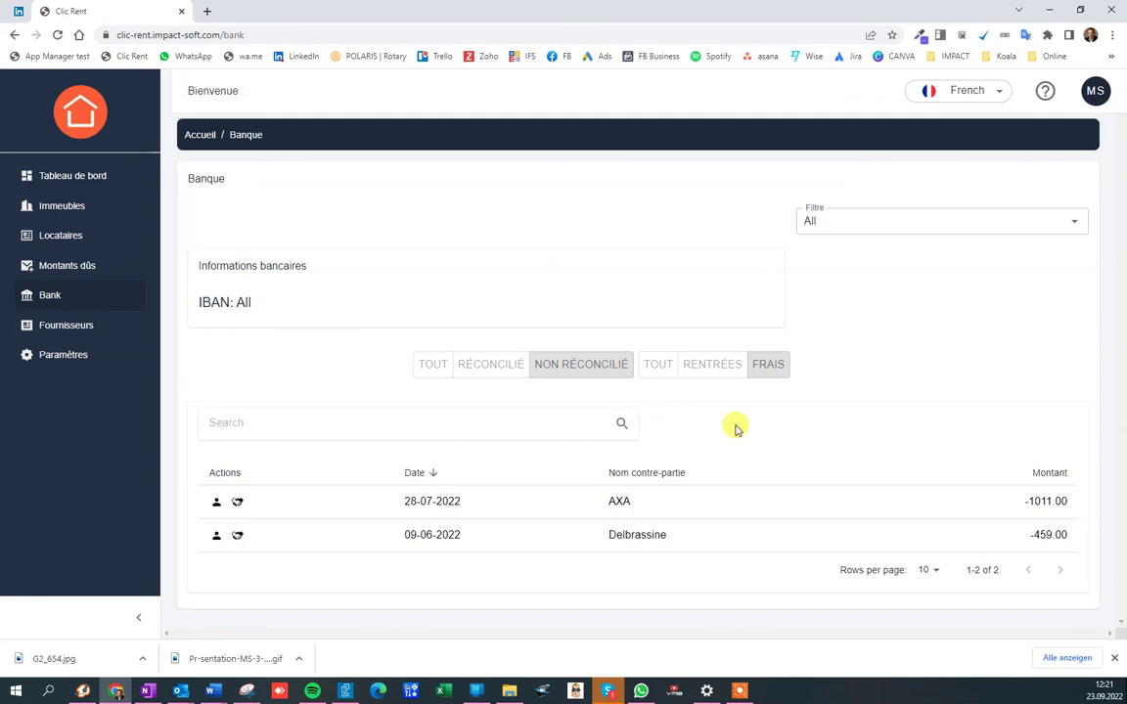
Review the ING account's security key and import start date in the bank settings, and go to the dashboard
{"action": "left_click", "coordinate": [55, 354]}
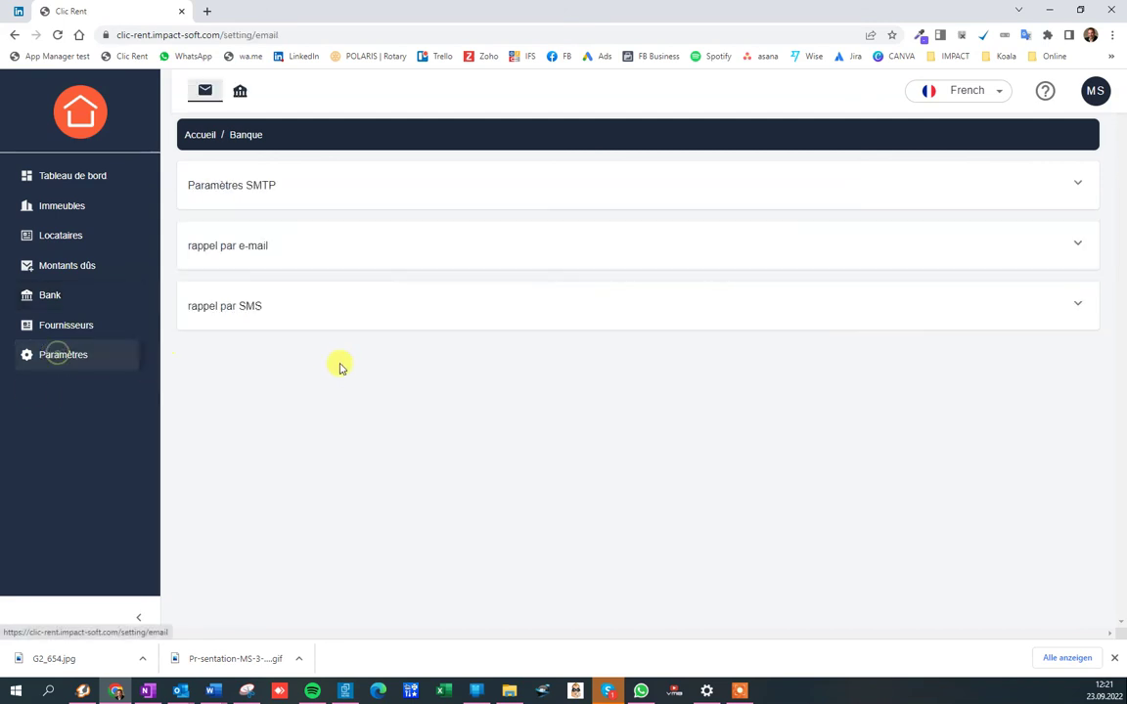
{"action": "left_click", "coordinate": [239, 92]}
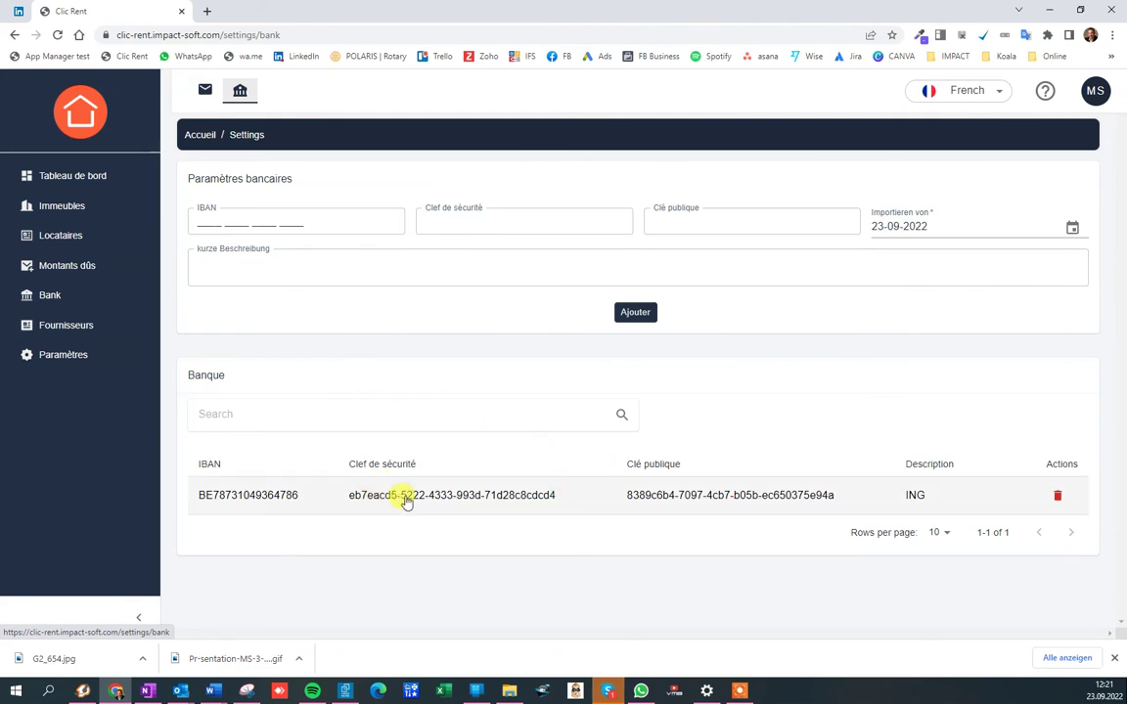
{"action": "left_click_drag", "start_coordinate": [559, 502], "coordinate": [349, 513]}
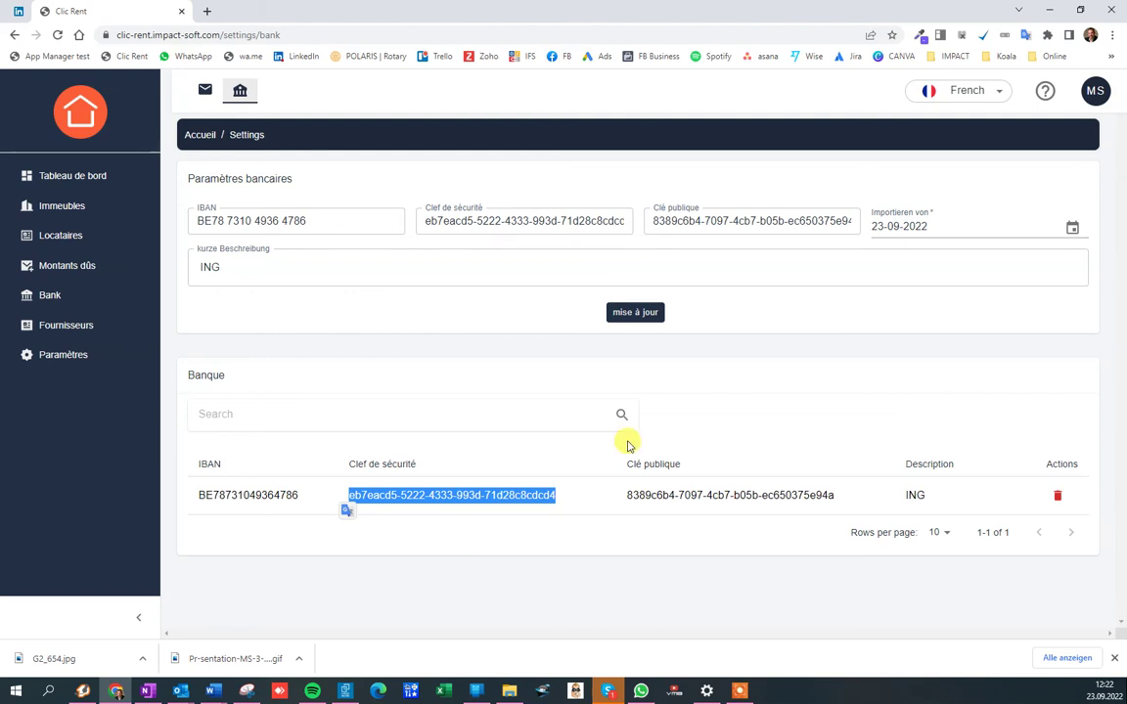
{"action": "left_click_drag", "start_coordinate": [934, 227], "coordinate": [865, 229]}
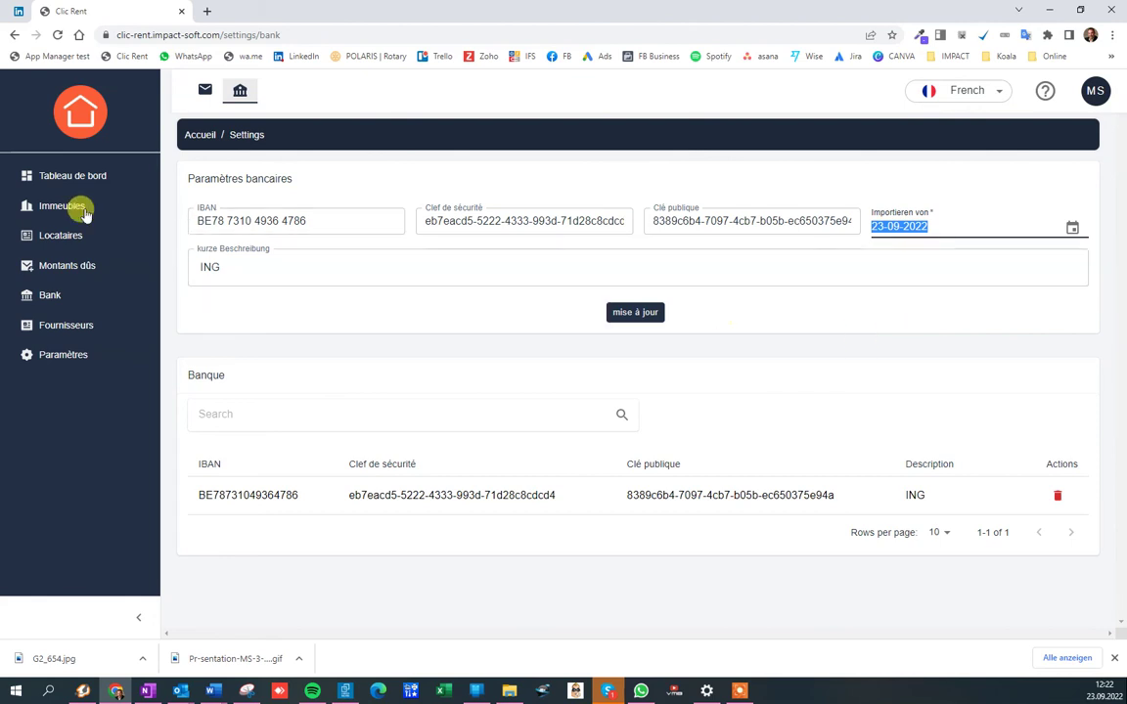
{"action": "left_click", "coordinate": [61, 181]}
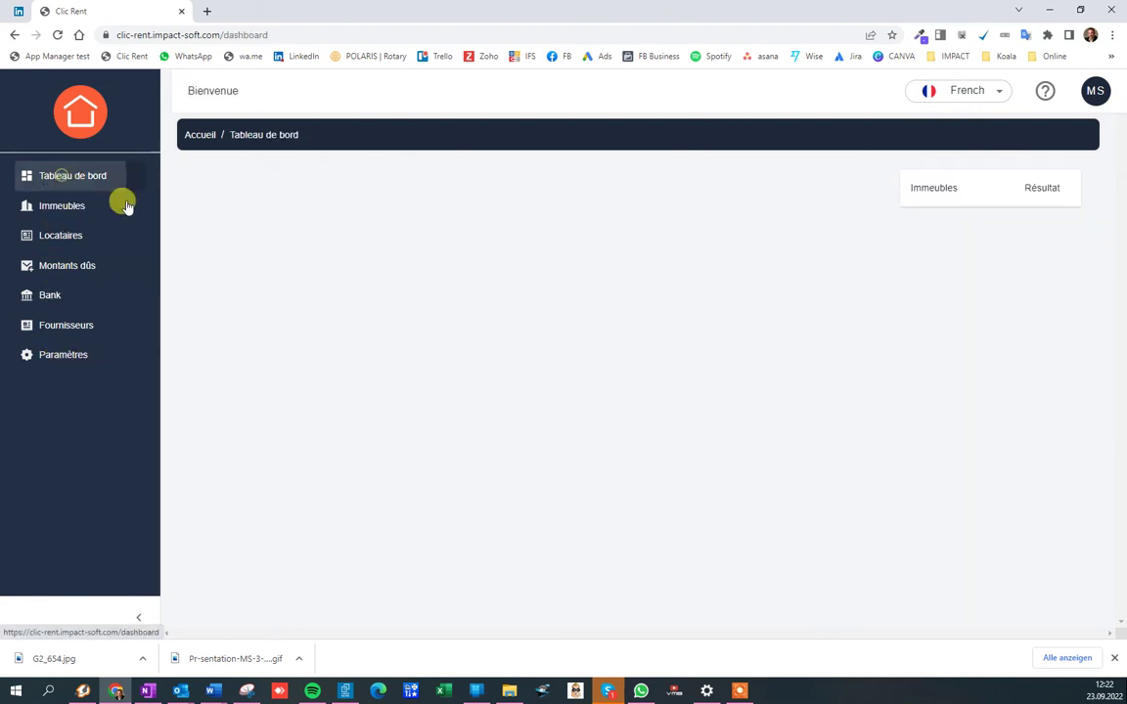